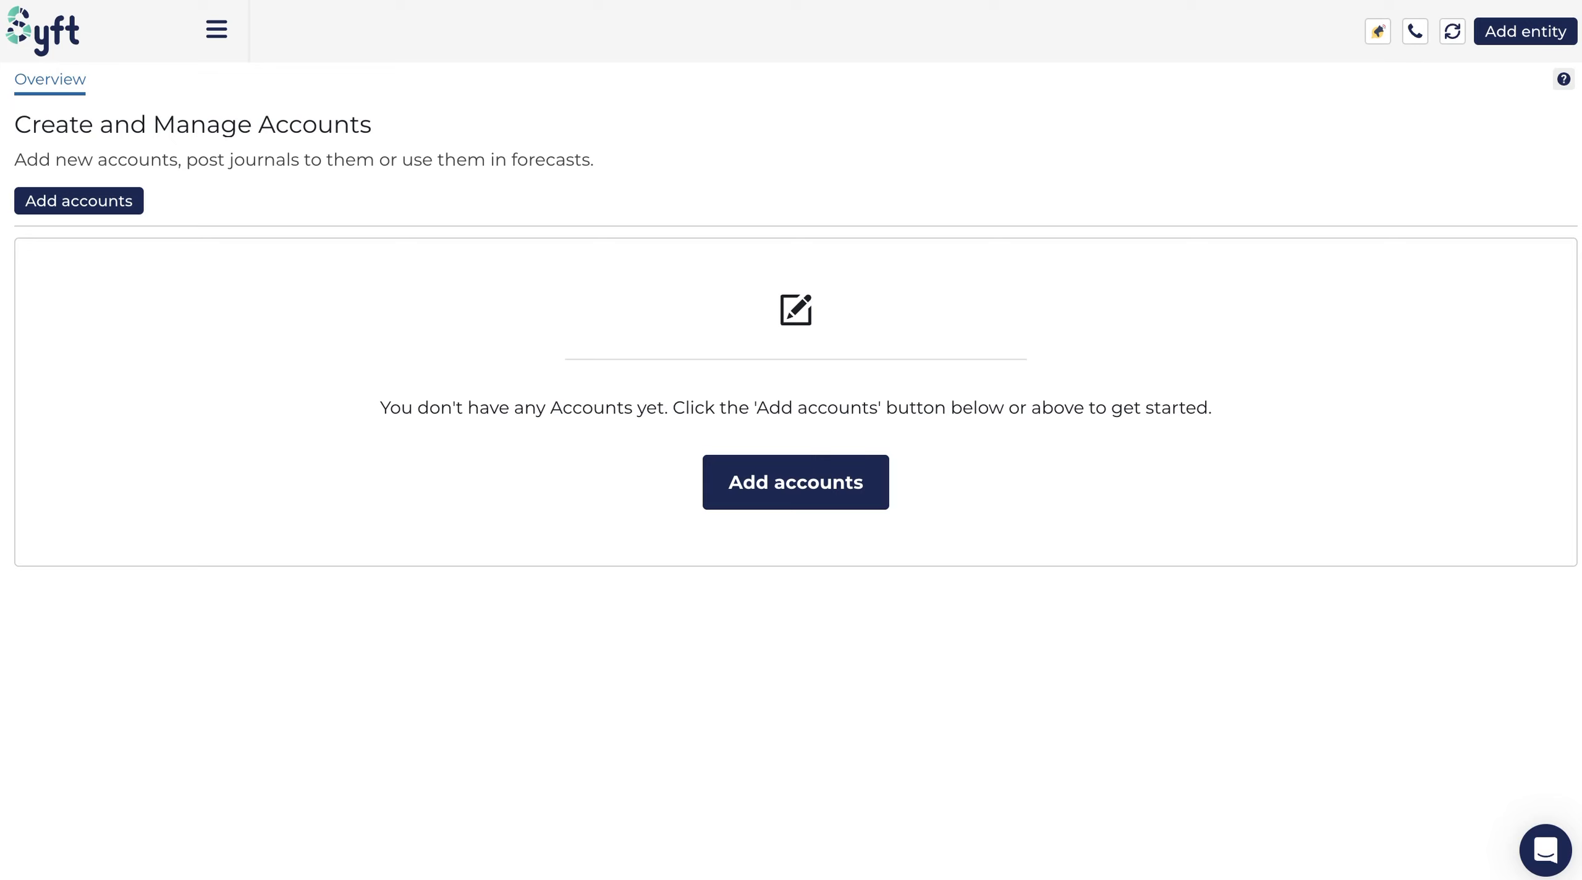
- Go to the Accounts page under Layouts and start adding new accounts
mouse_move(7, 463)
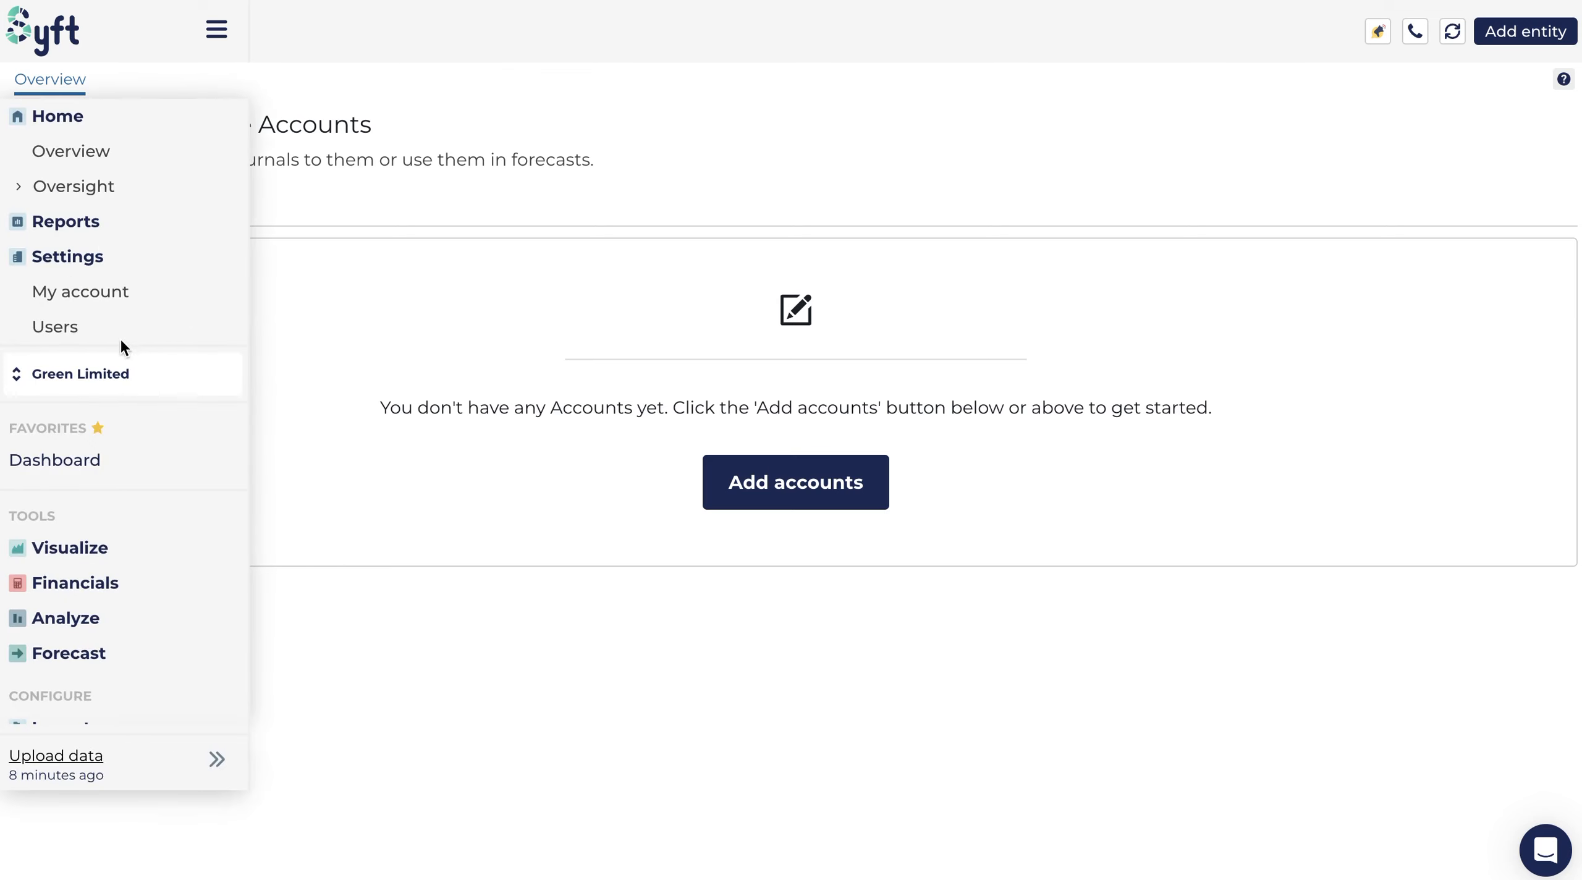
scroll(113, 639, "down", 2)
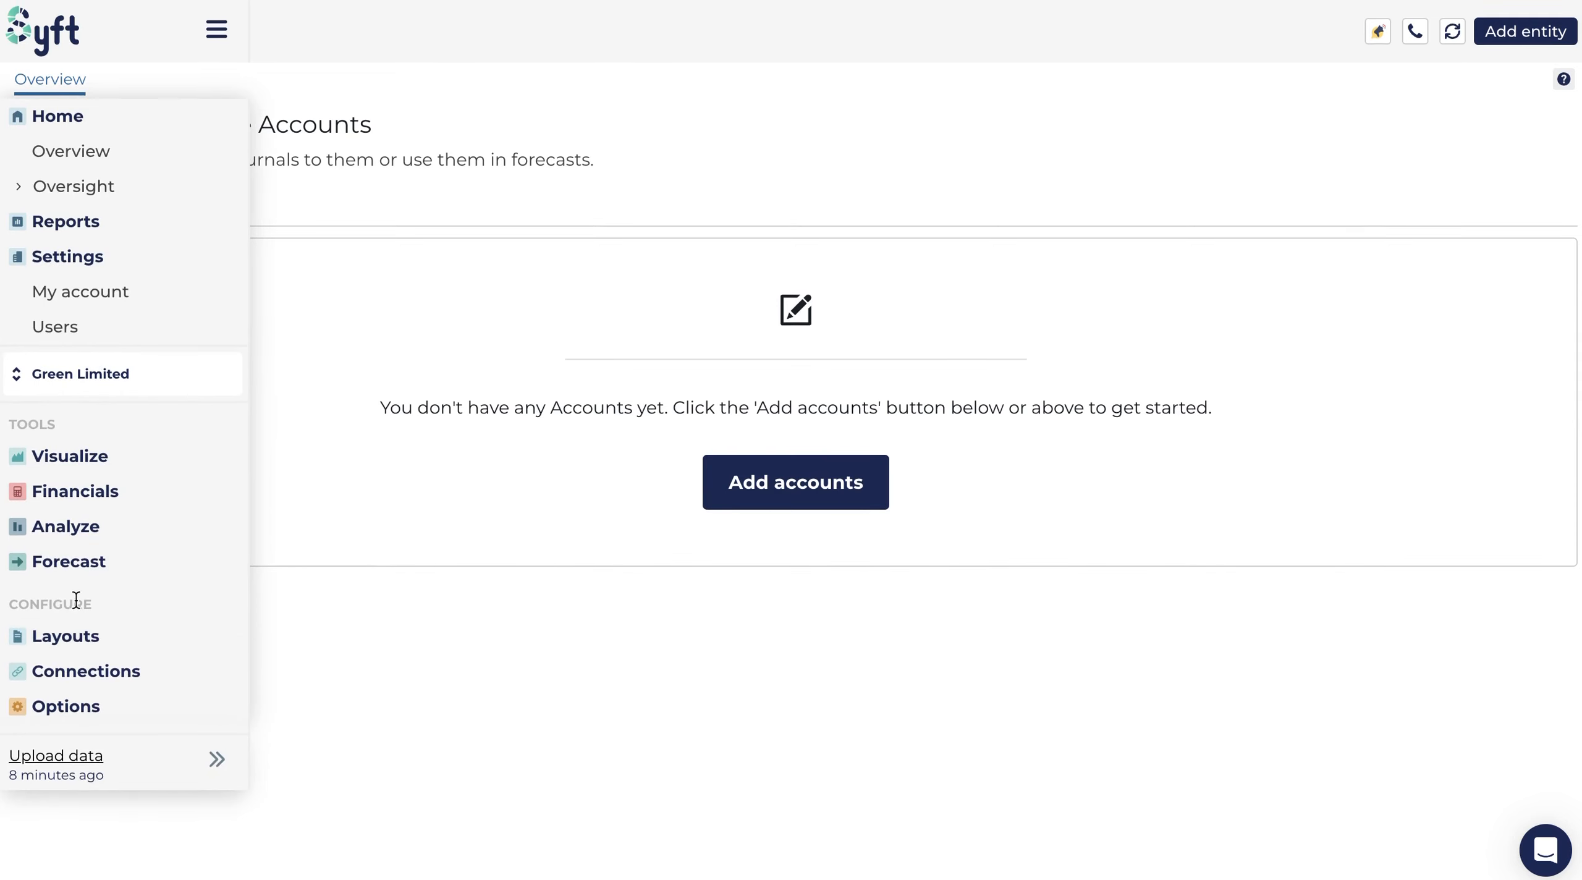
left_click(113, 646)
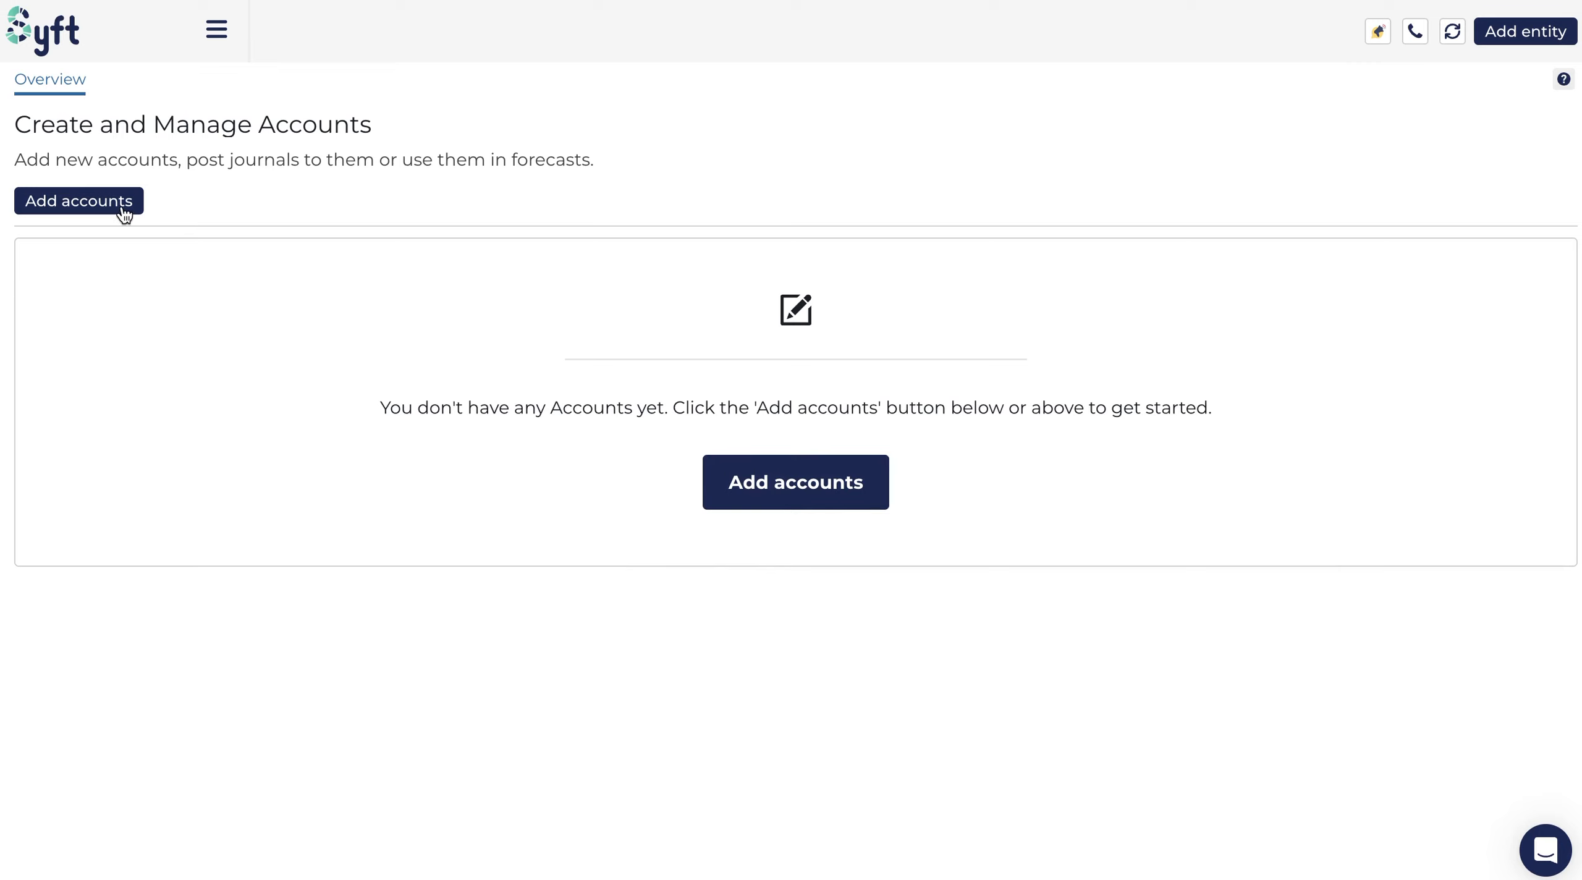
left_click(798, 495)
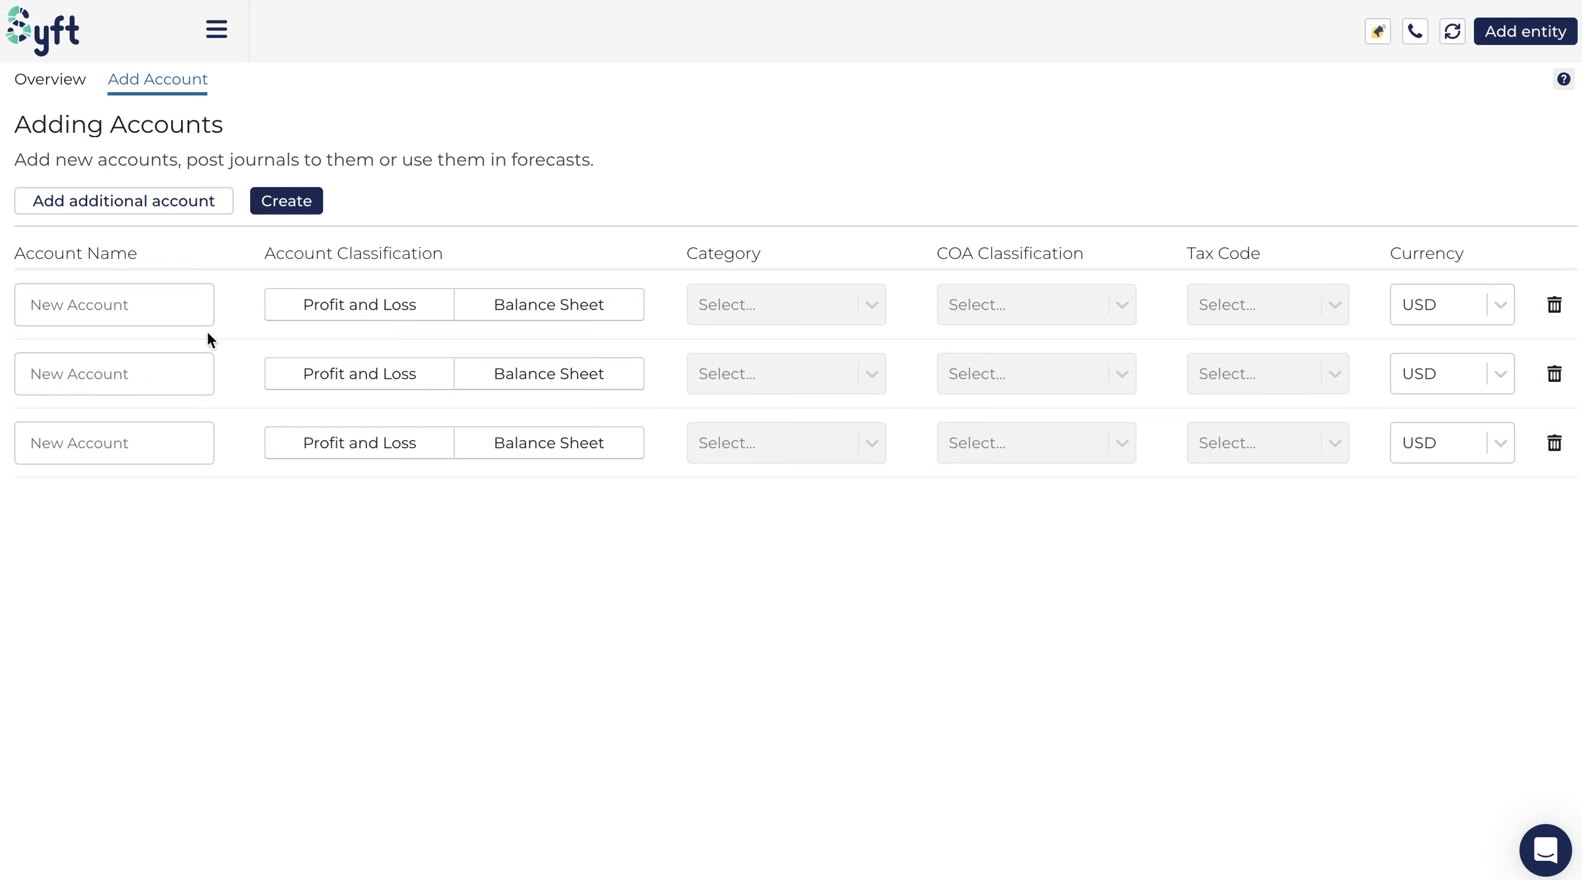
- Define the first account as "Bad debt" with Profit and Loss classification, Expenses category and Variable Expenses COA classification
left_click(175, 306)
type("Bad debt")
left_click(323, 318)
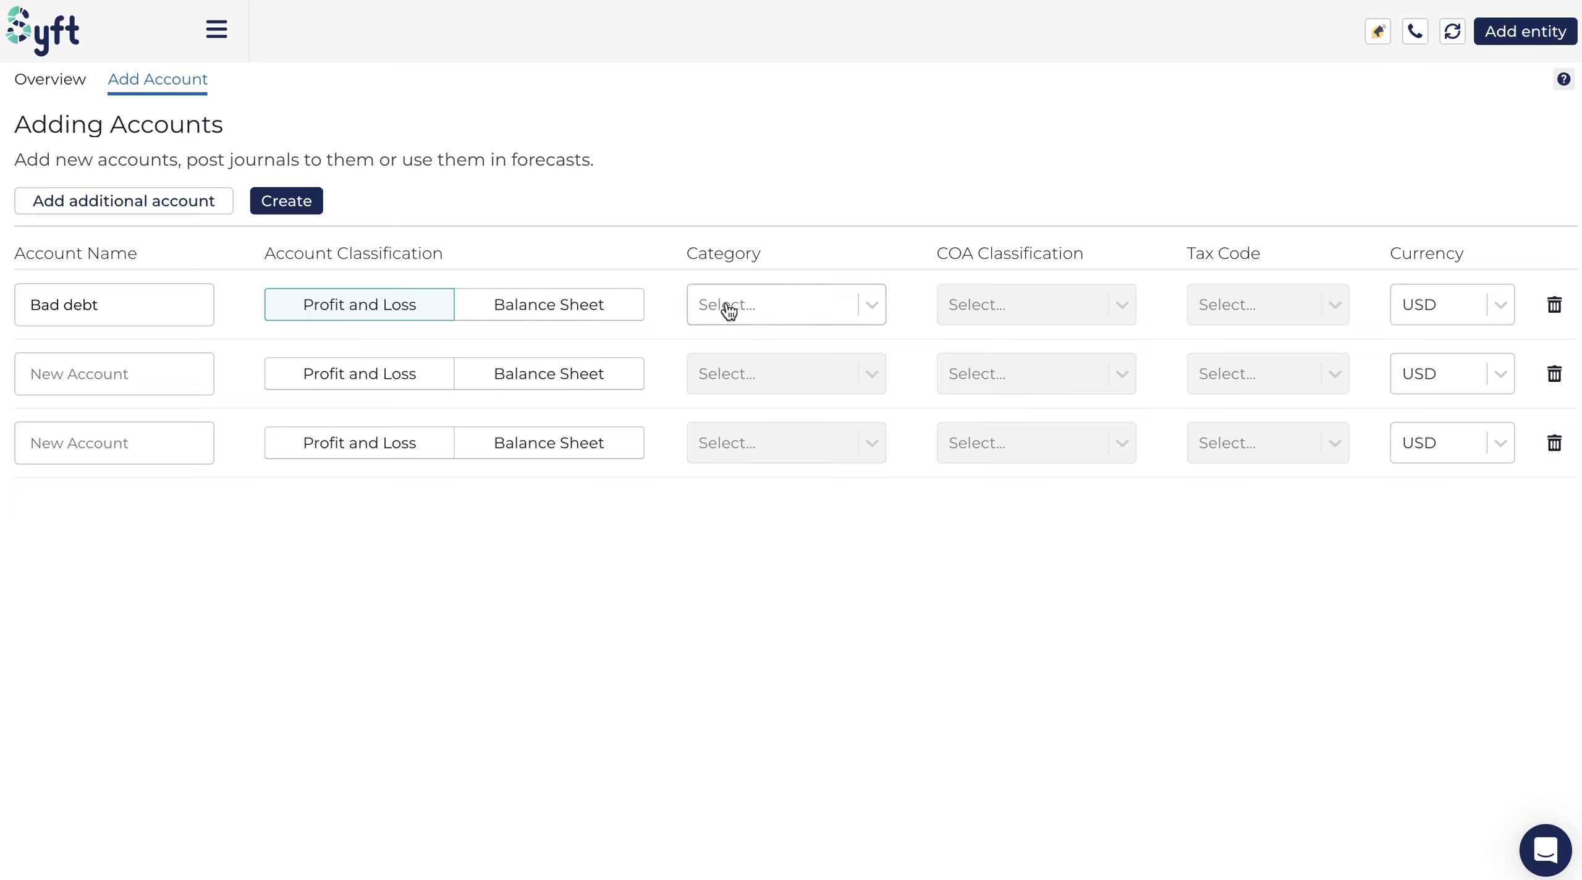
left_click(749, 305)
left_click(739, 477)
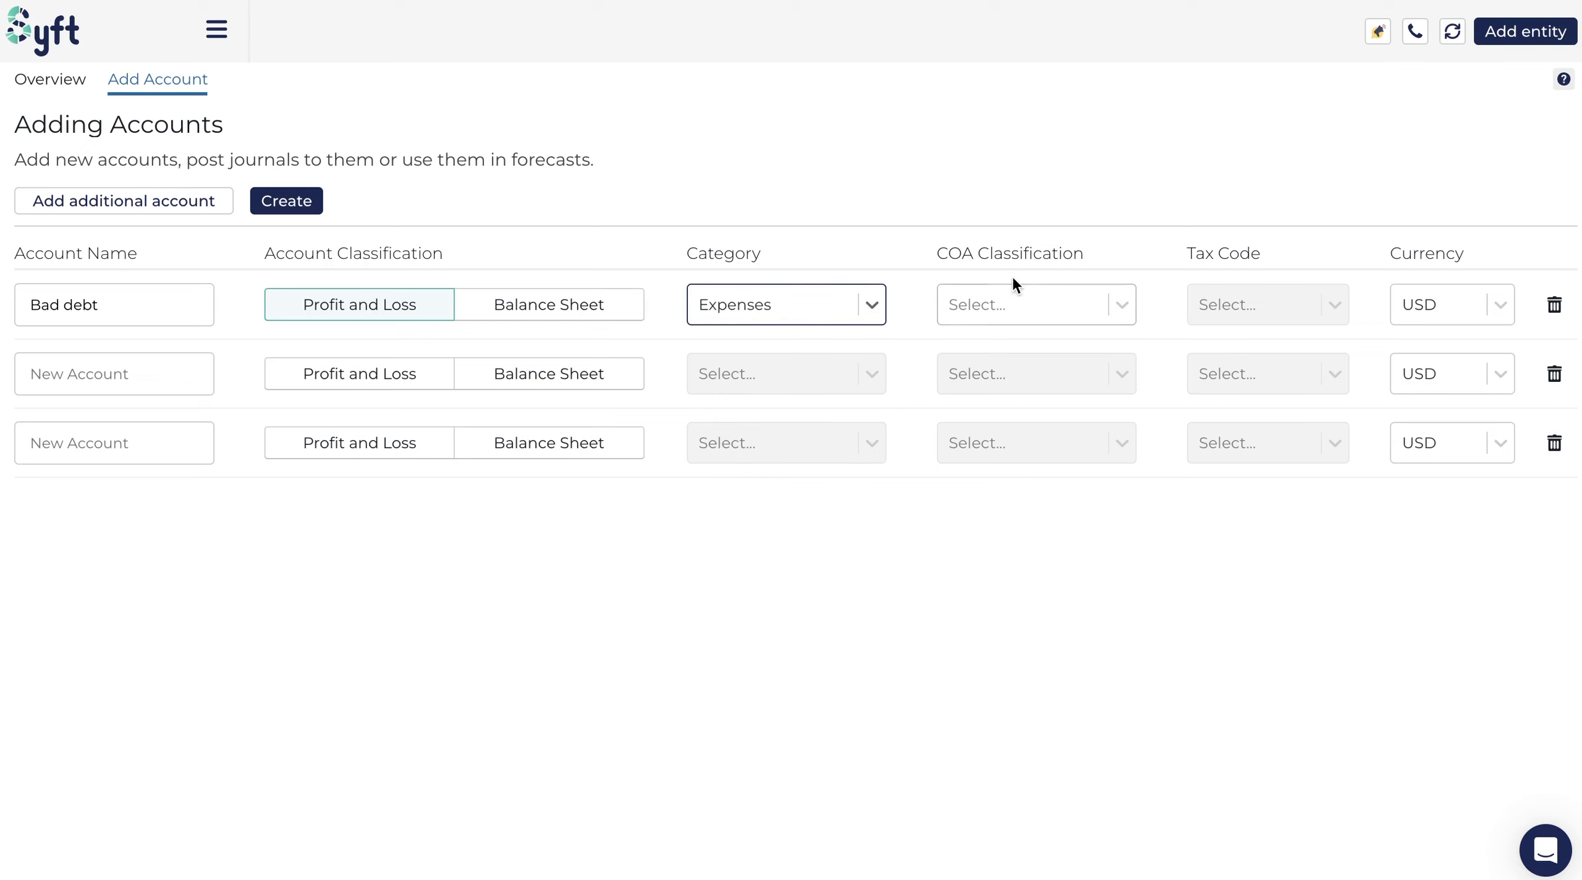
left_click(1027, 313)
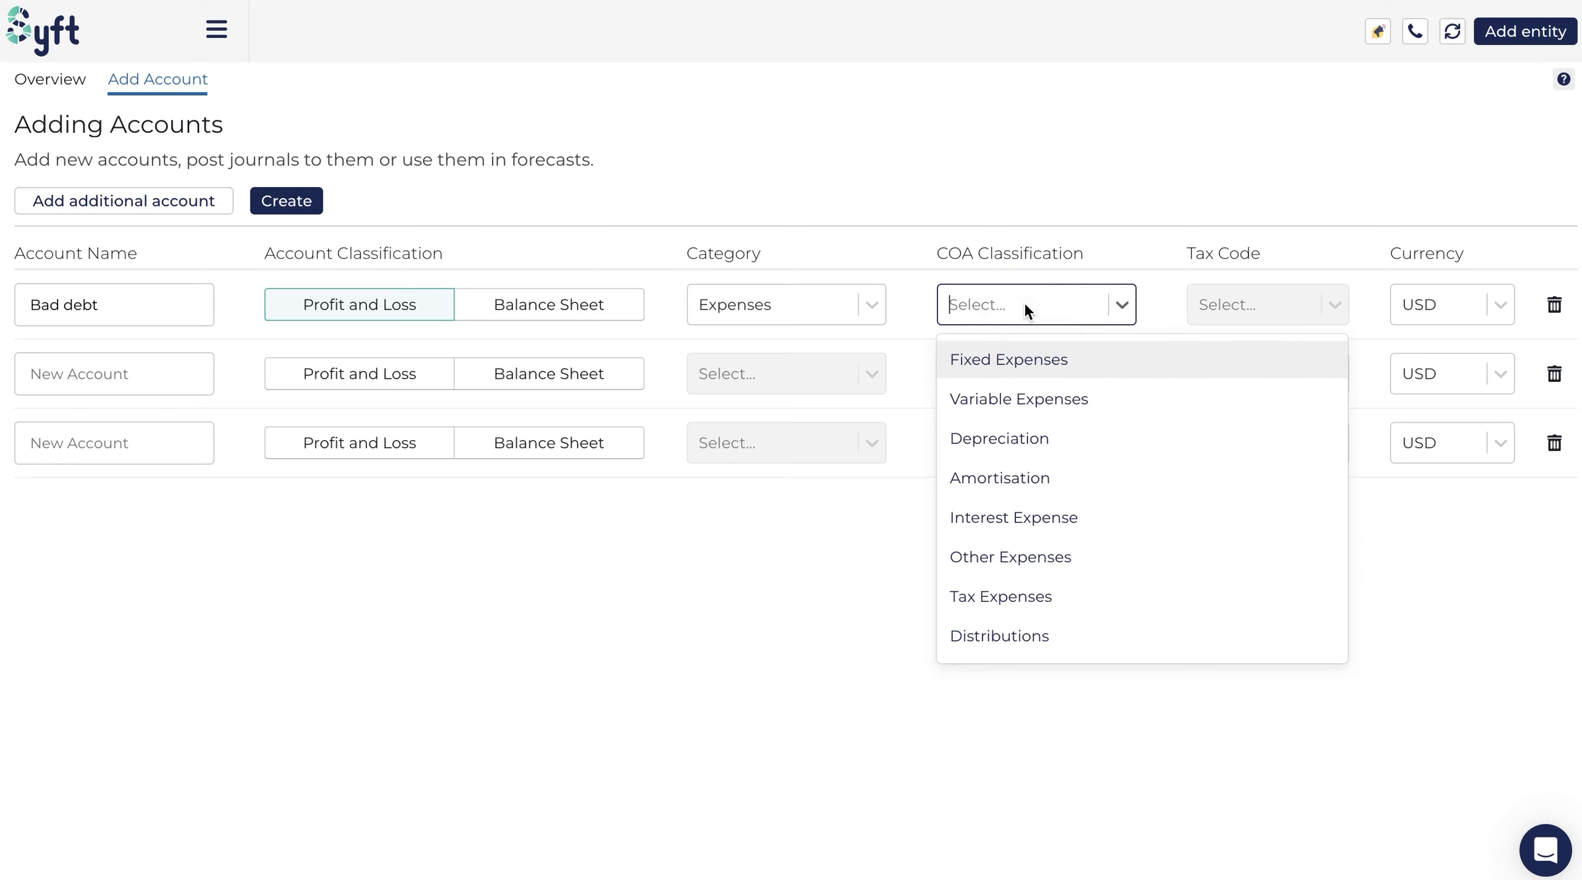
left_click(1023, 402)
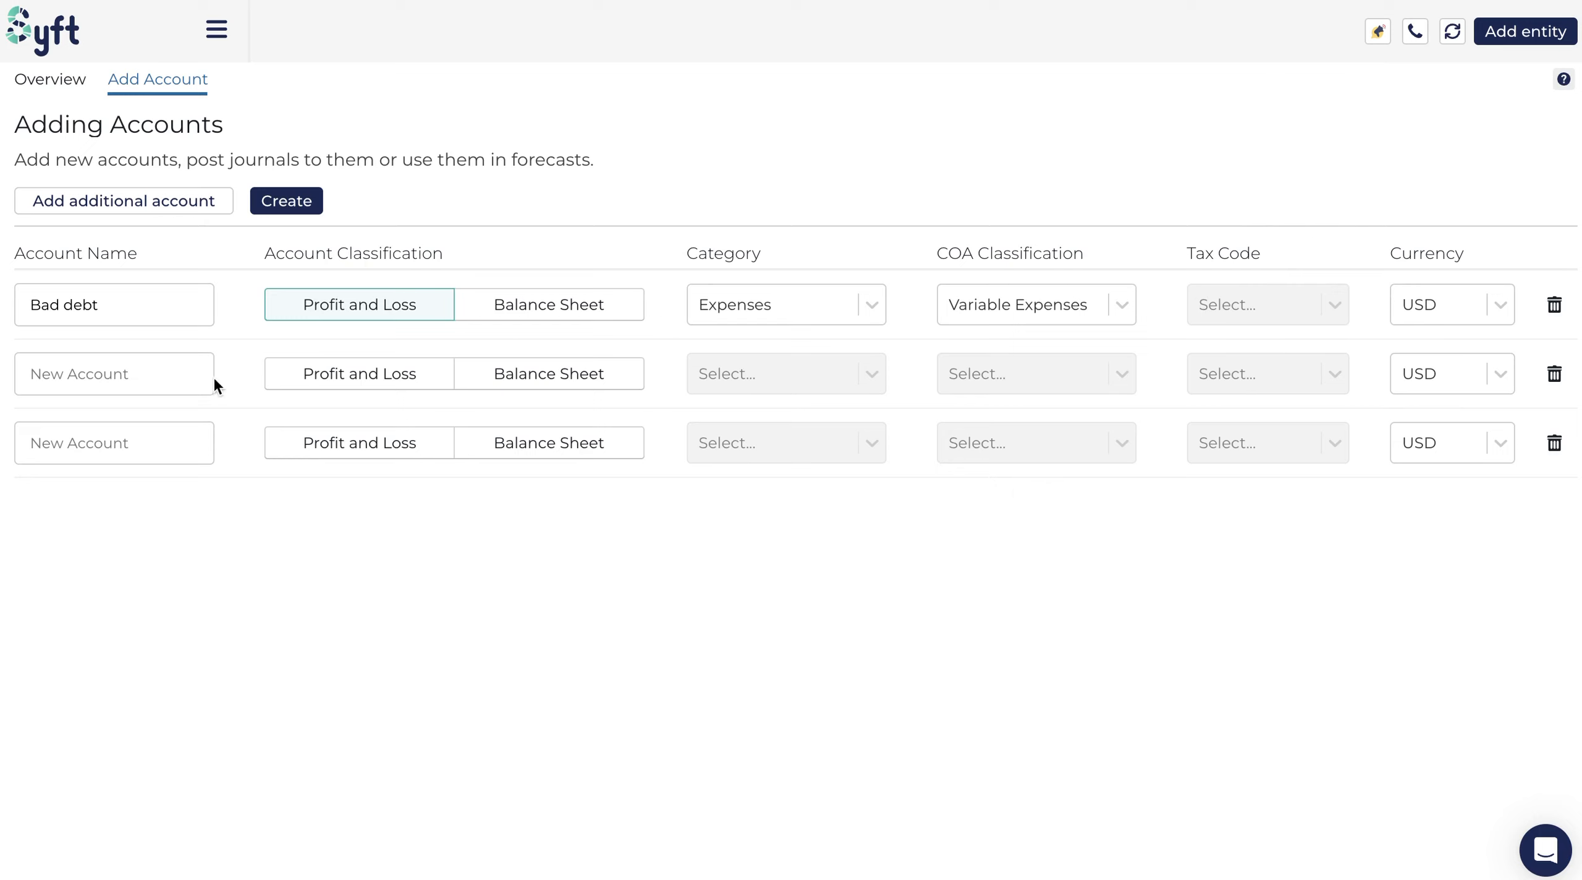
- Define the second account as "Provision for bad debts" with Balance Sheet, Current Assets and Accounts Receivable, and delete the empty third row
left_click(160, 379)
type("Provision for bad debts")
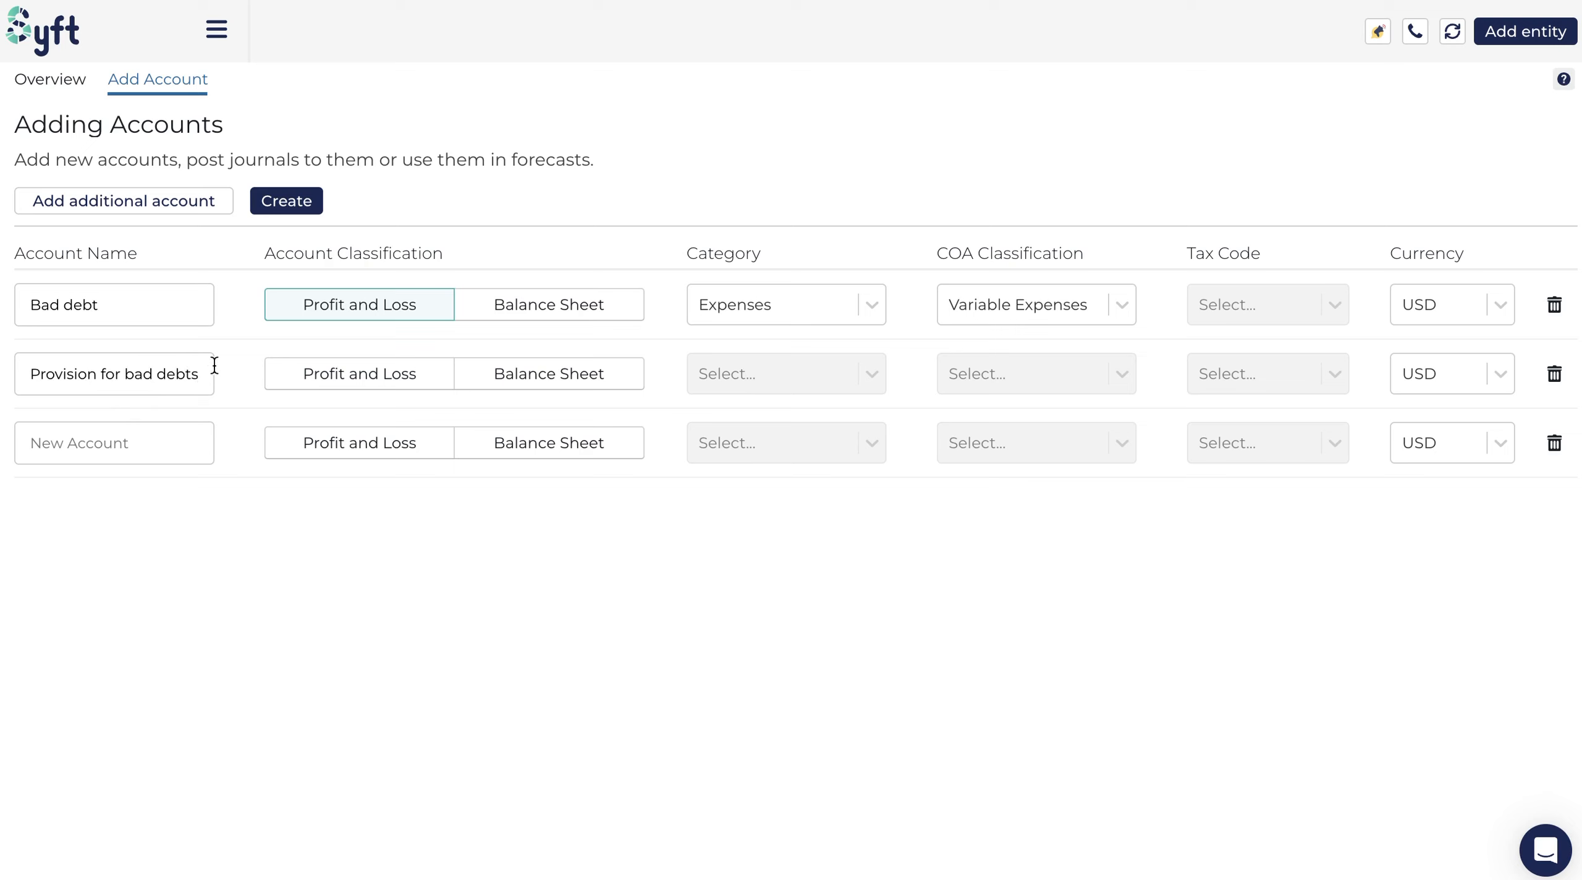
left_click(551, 387)
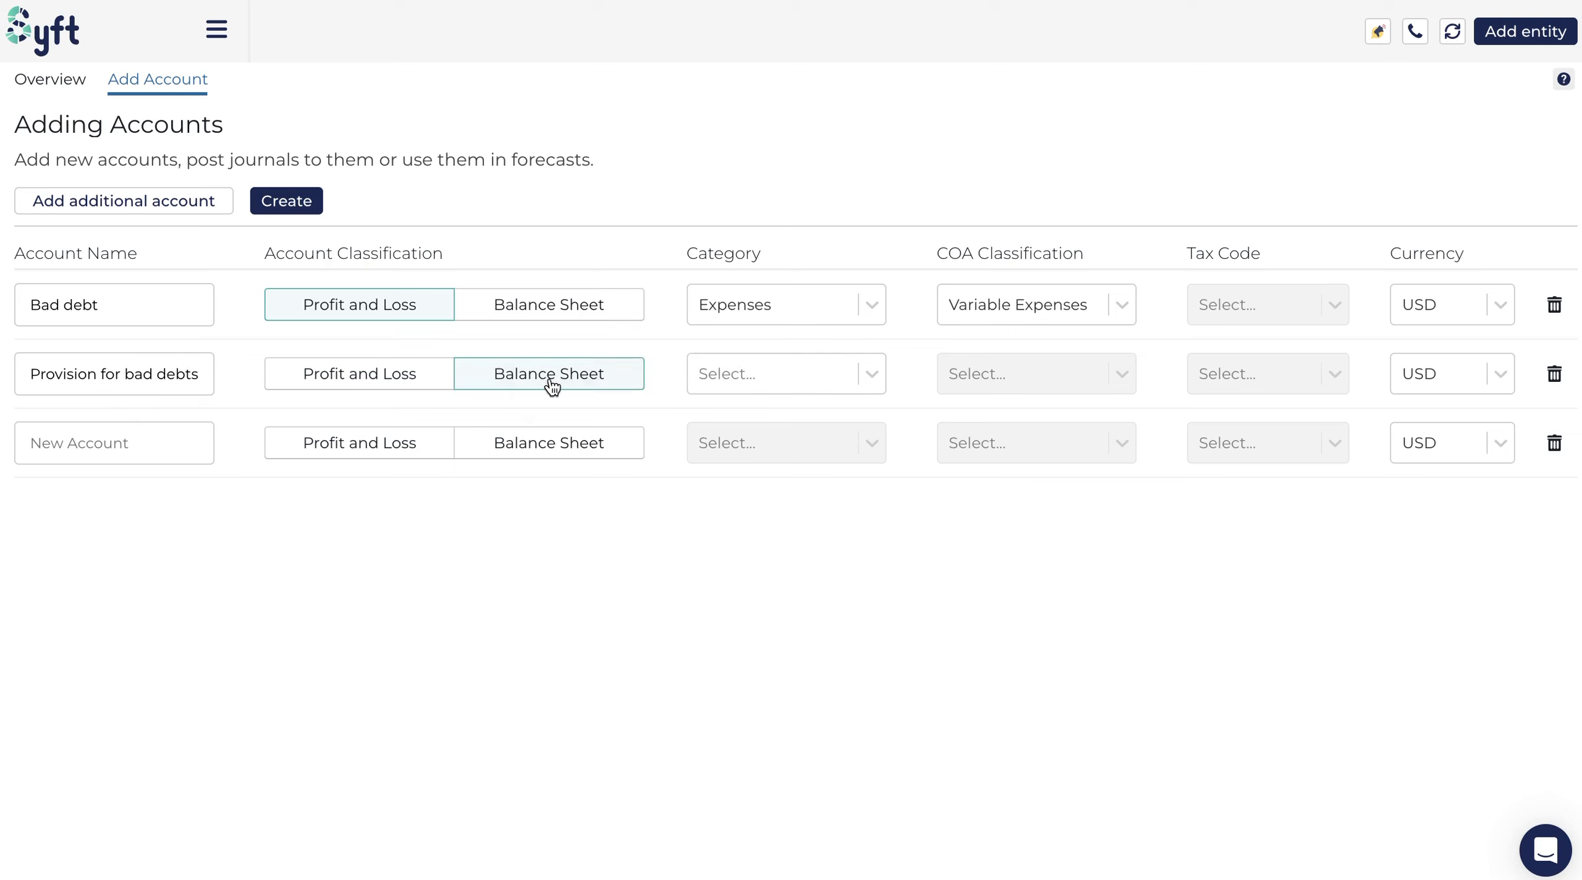
left_click(755, 367)
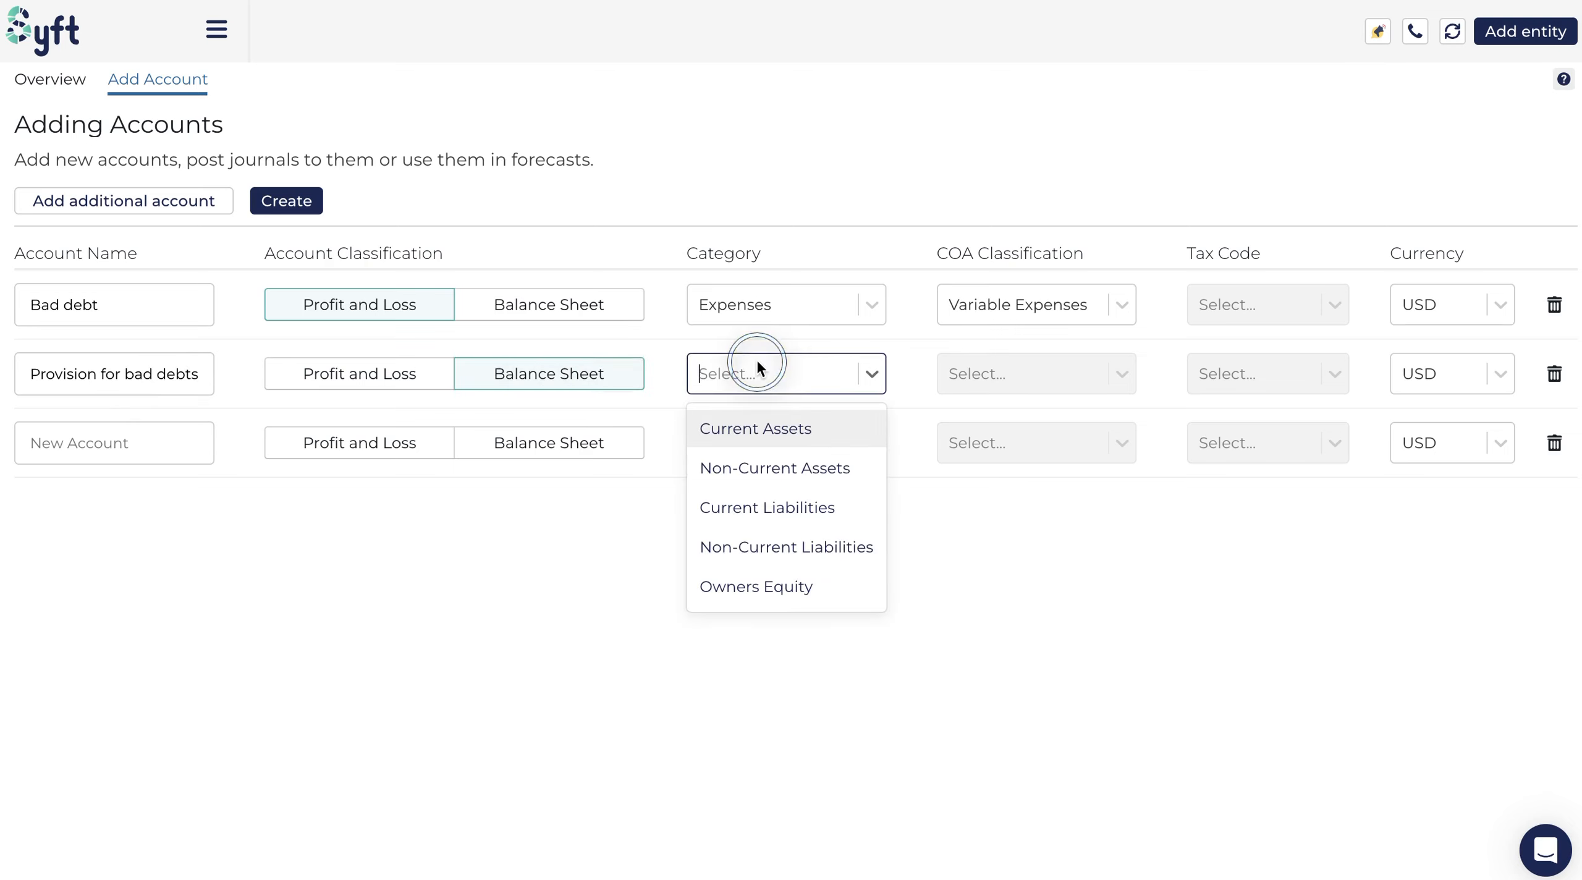
left_click(756, 427)
left_click(1041, 376)
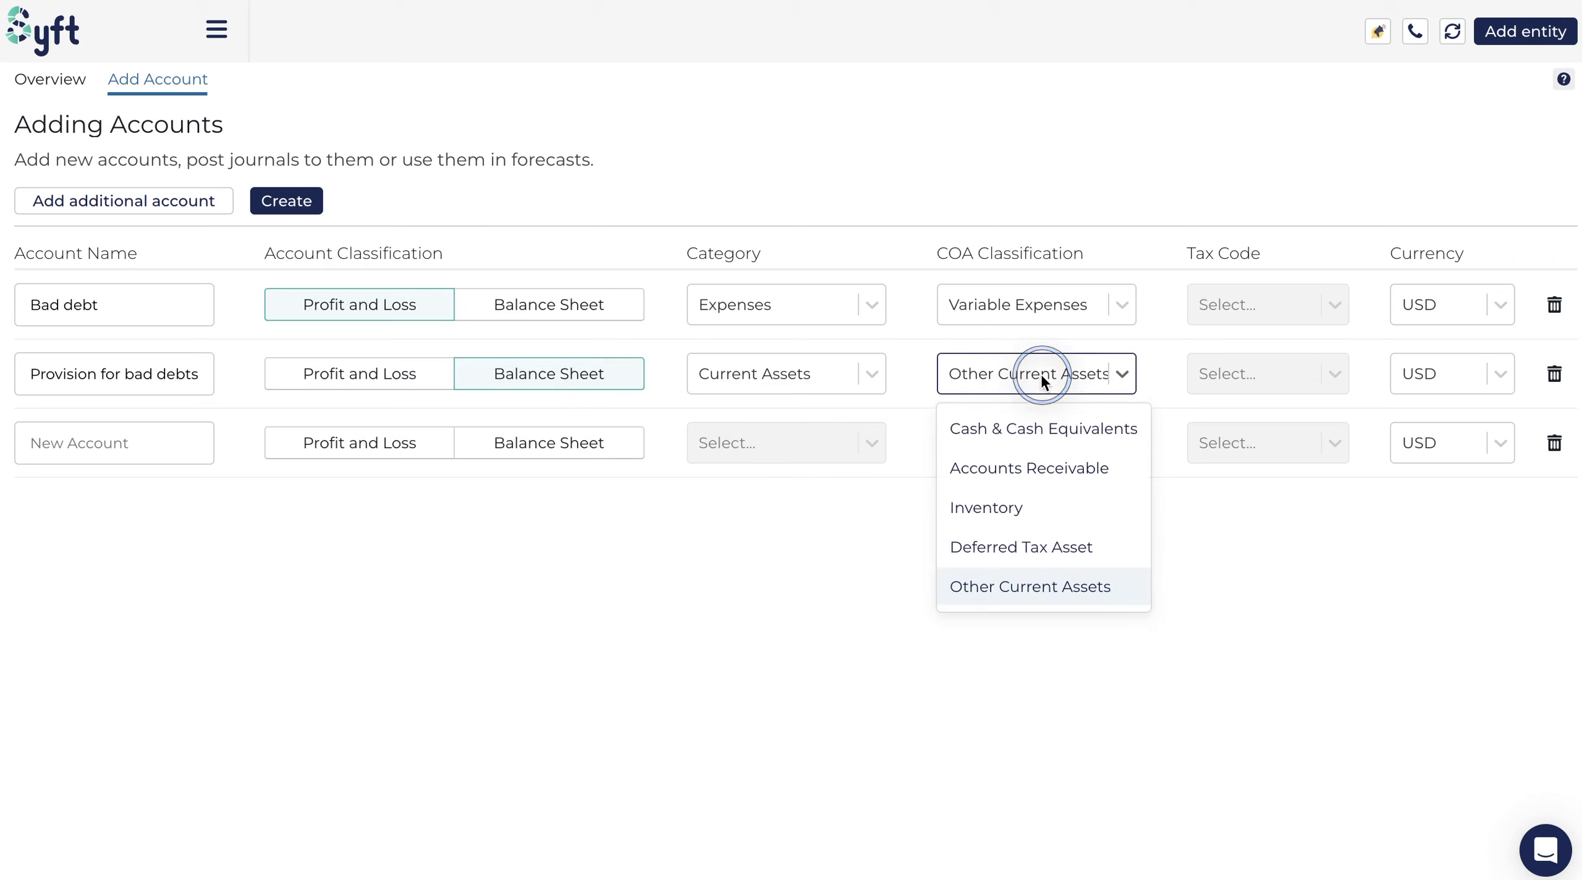
left_click(922, 471)
left_click(955, 384)
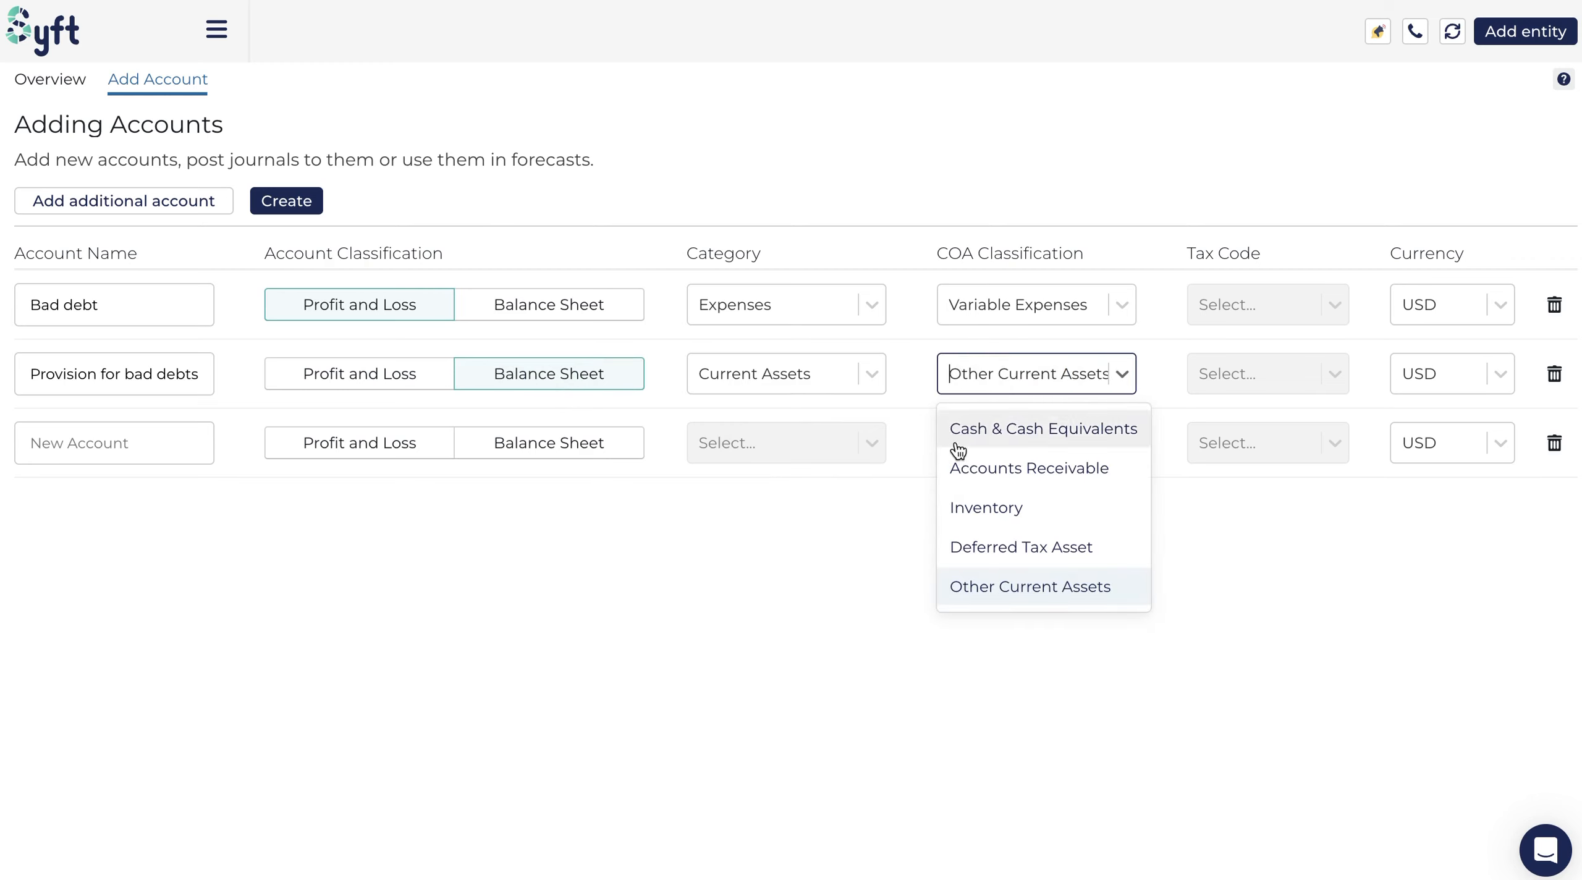
left_click(960, 475)
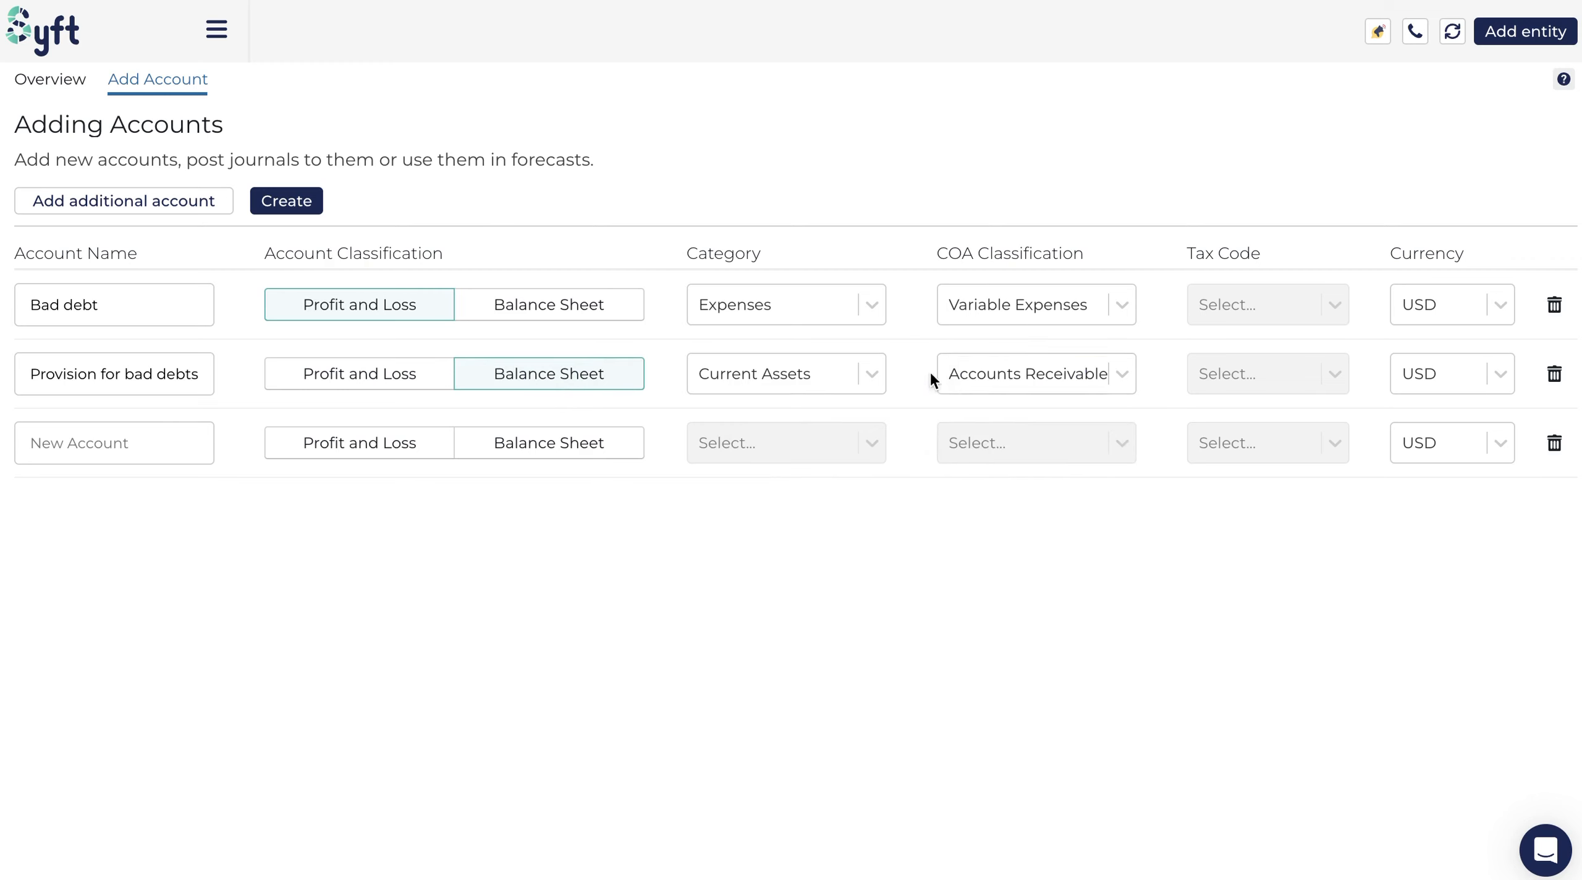
left_click(962, 377)
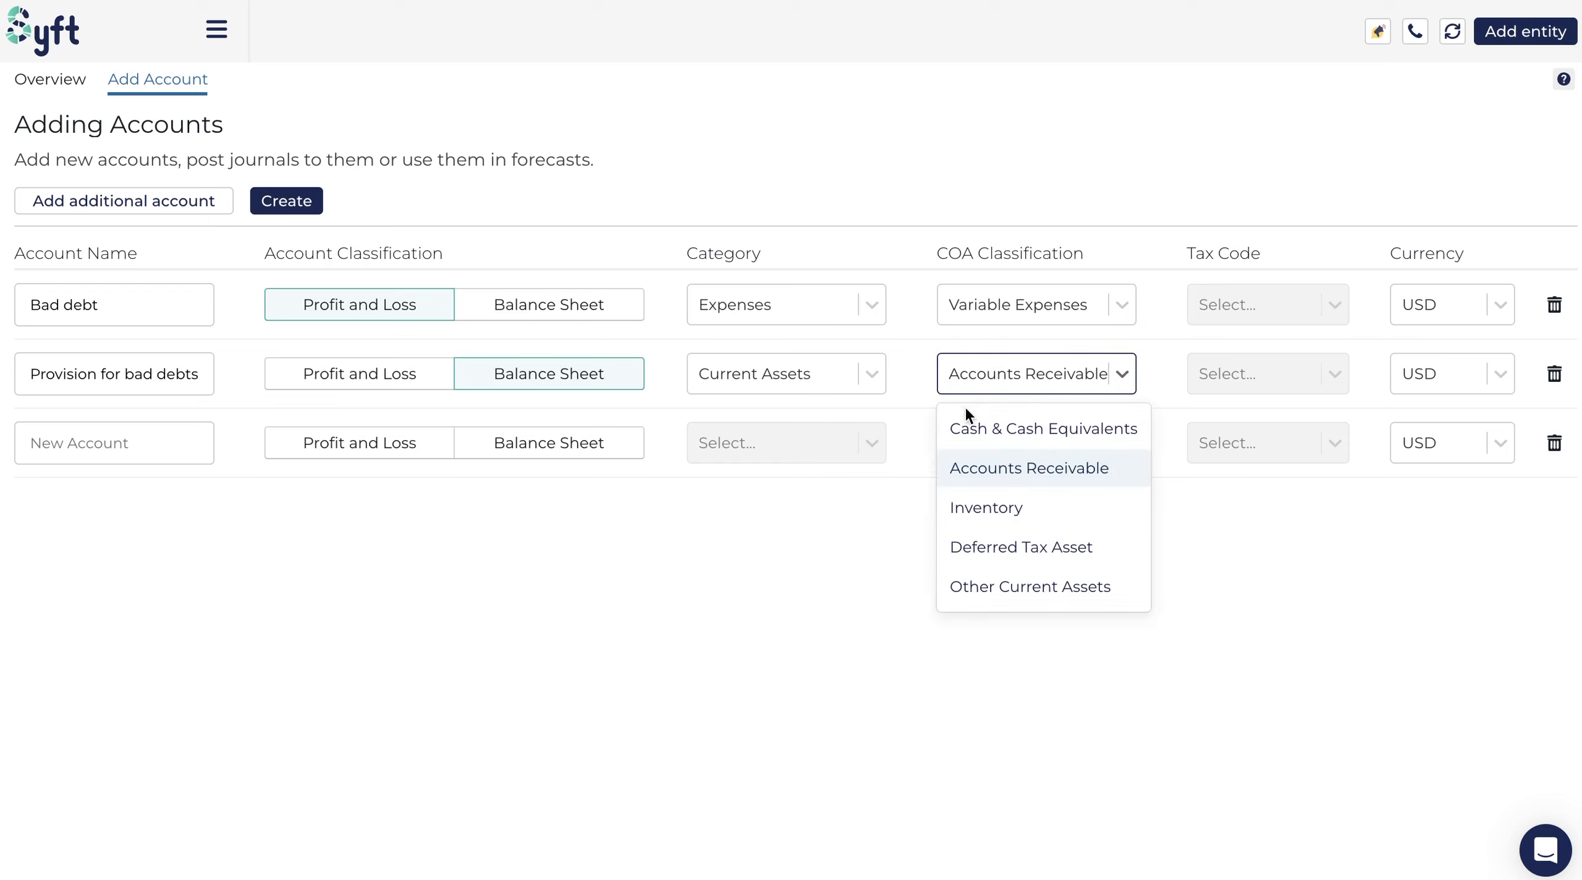
left_click(960, 467)
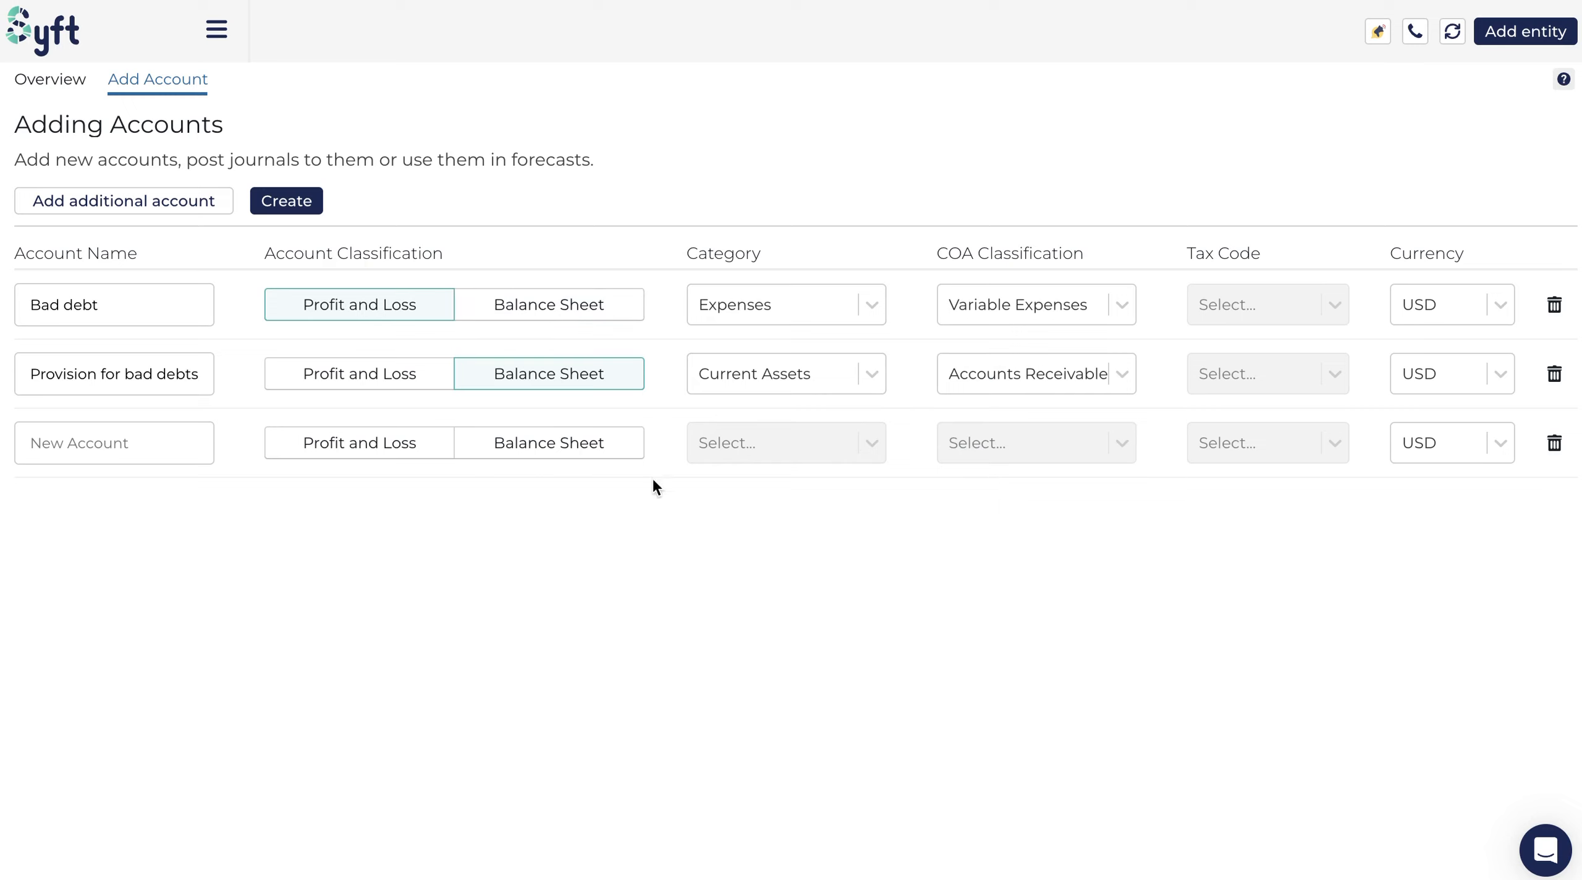
left_click(1552, 445)
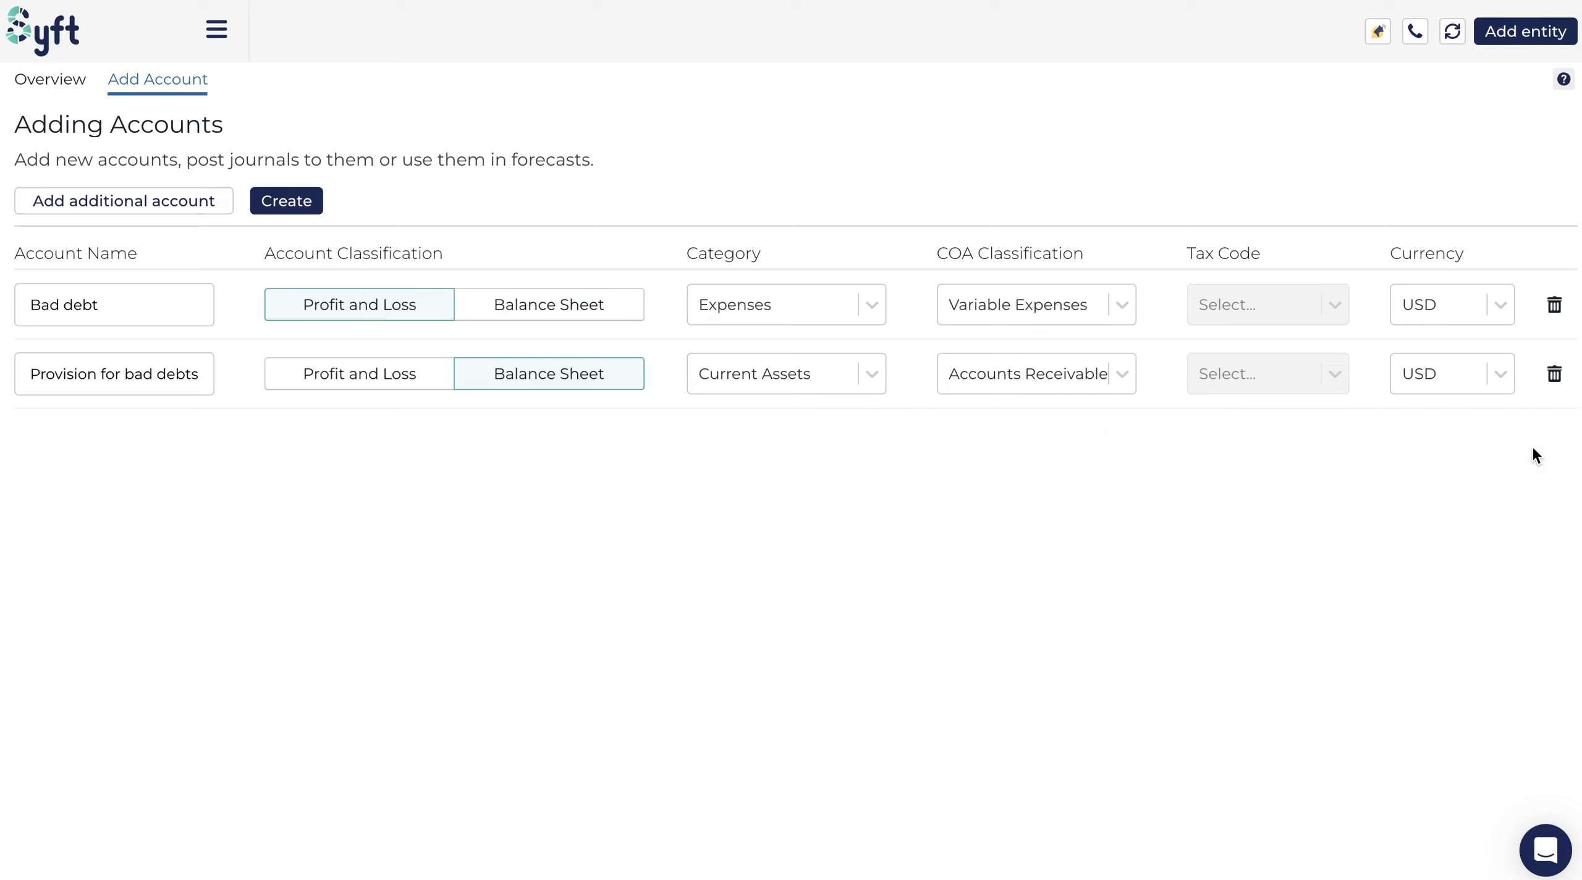
- Add five blank account rows and delete them again
left_click(131, 218)
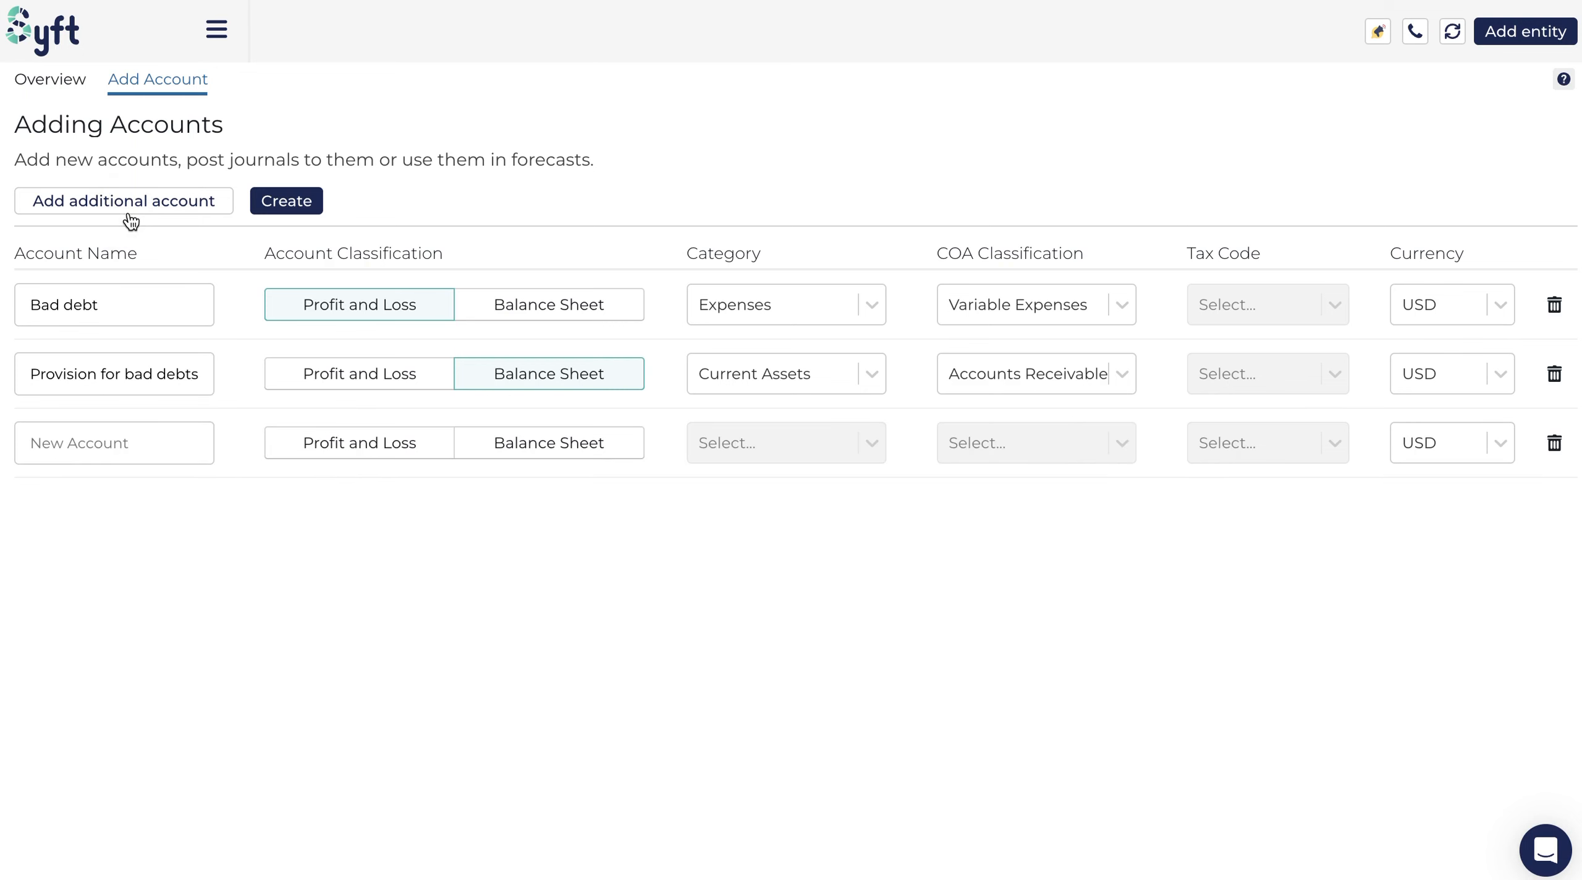
left_click(133, 210)
left_click(134, 210)
left_click(134, 210)
left_click(135, 210)
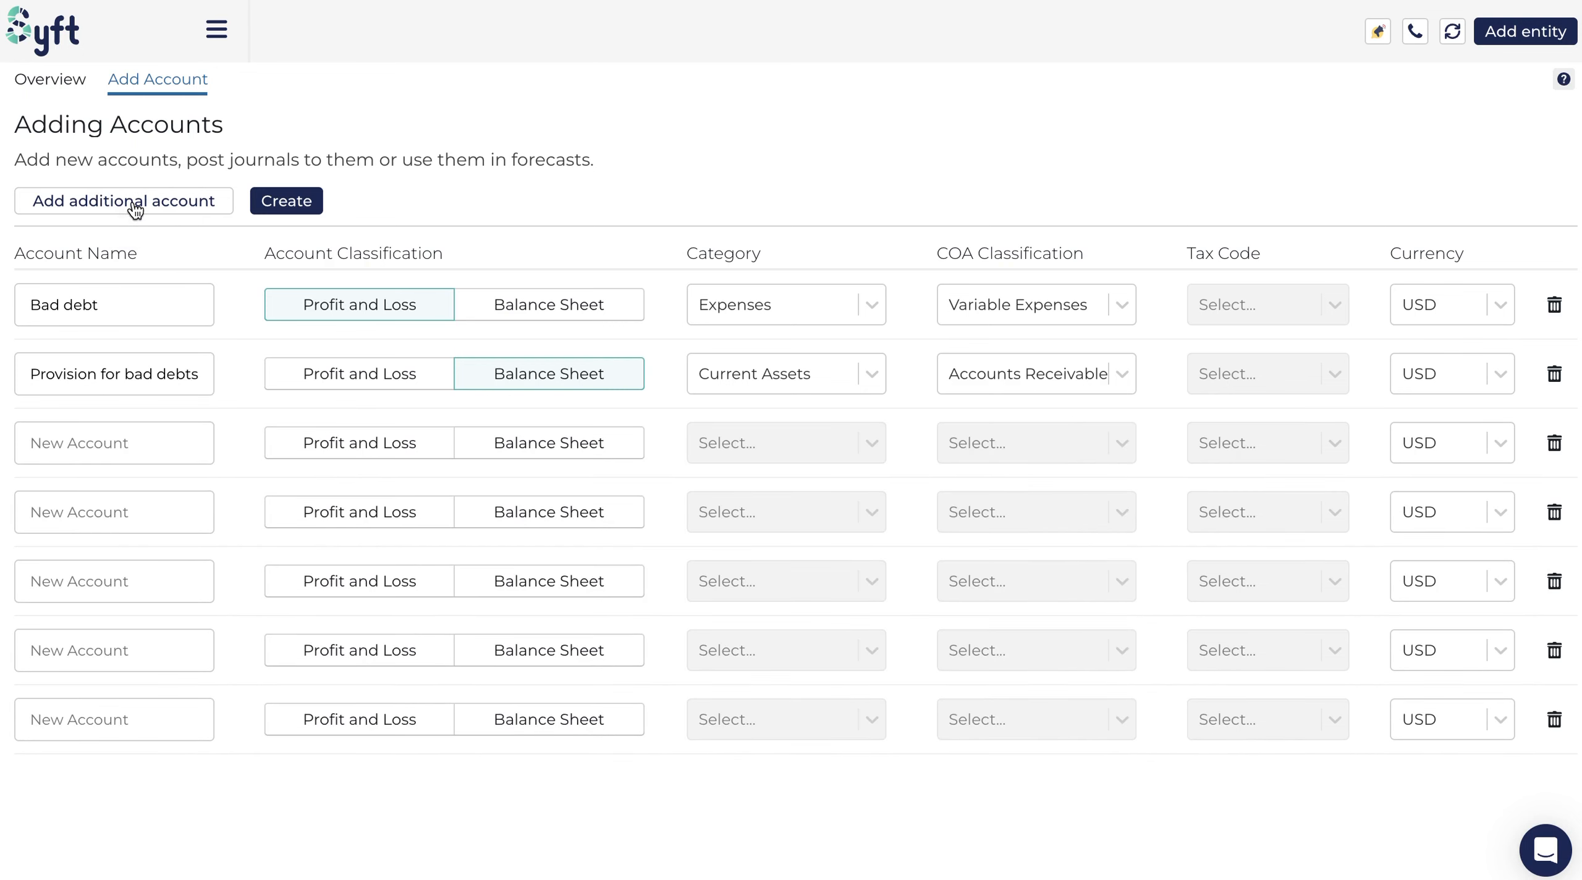
left_click(1554, 444)
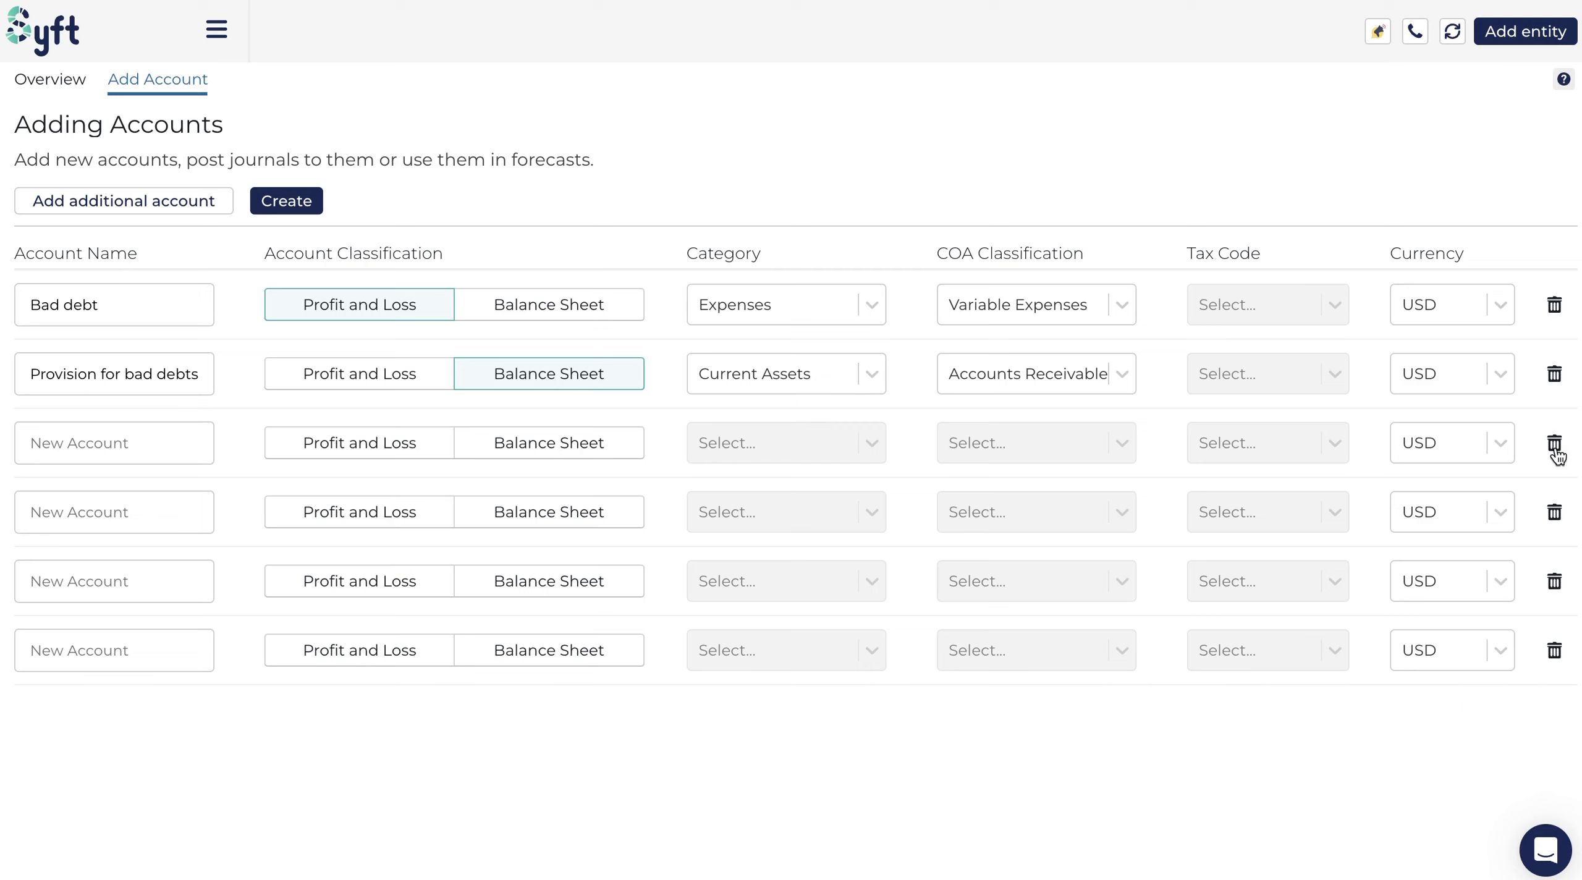
left_click(1555, 450)
left_click(1555, 450)
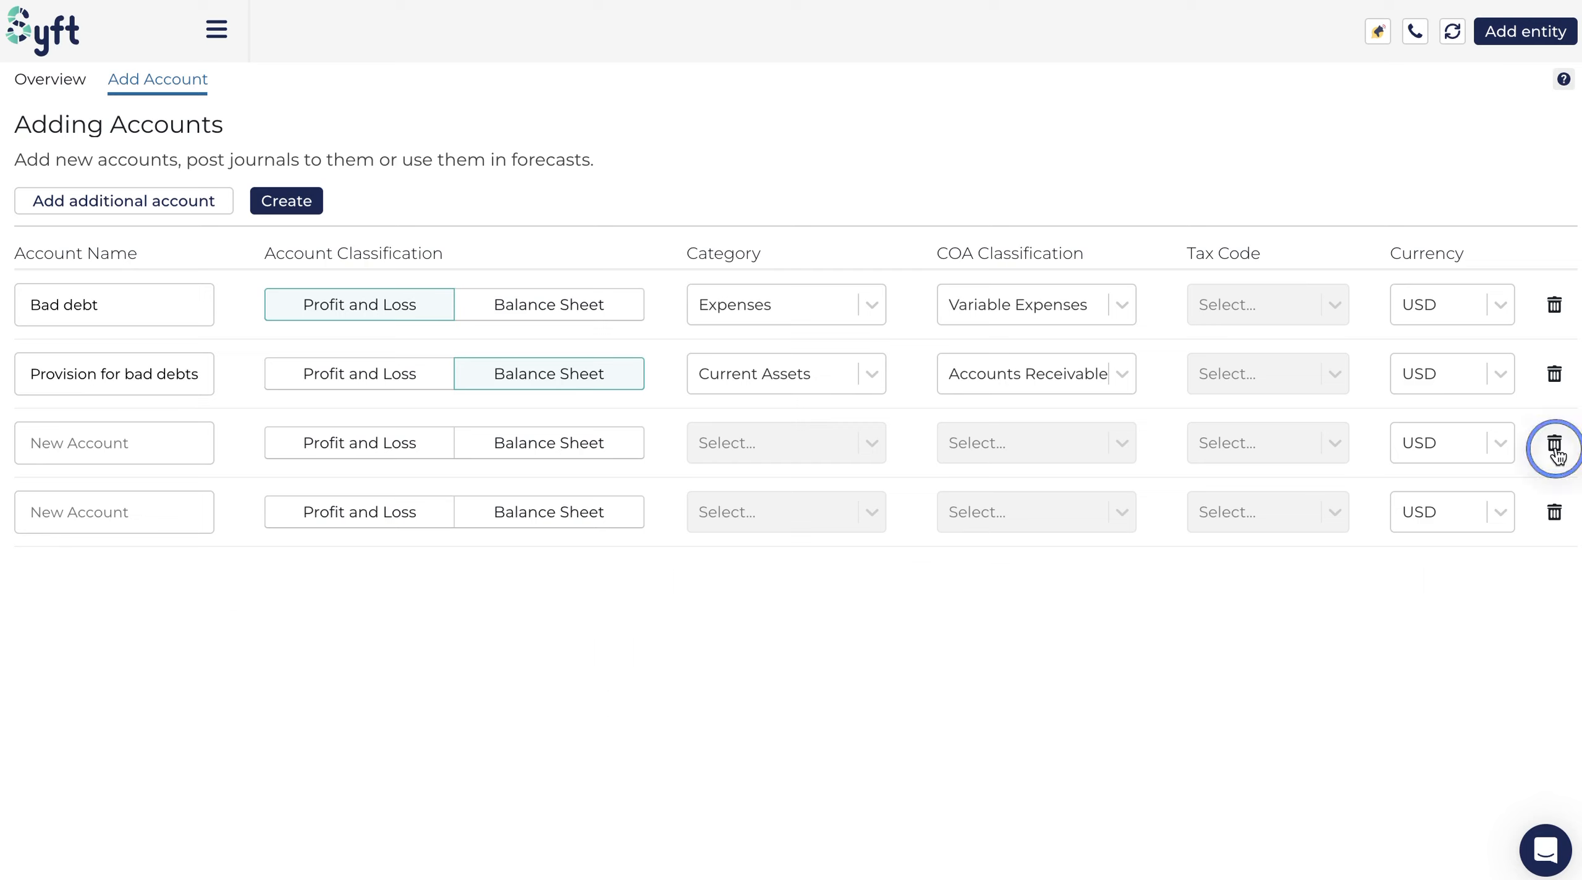
left_click(1555, 450)
left_click(1555, 450)
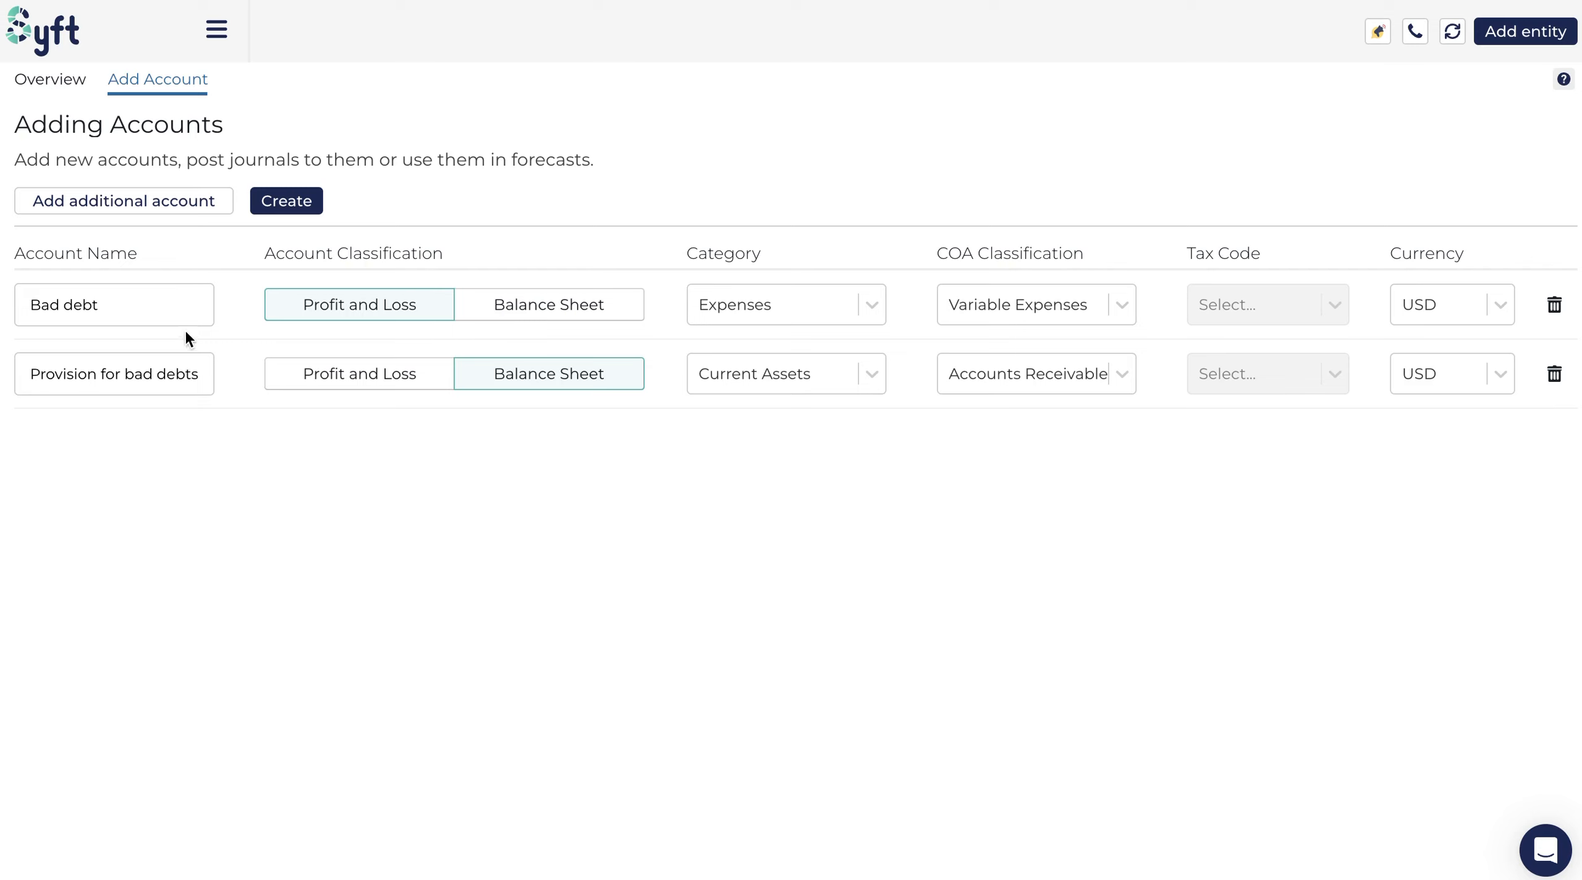
- Create the Bad debt and Provision for bad debts accounts
left_click(288, 205)
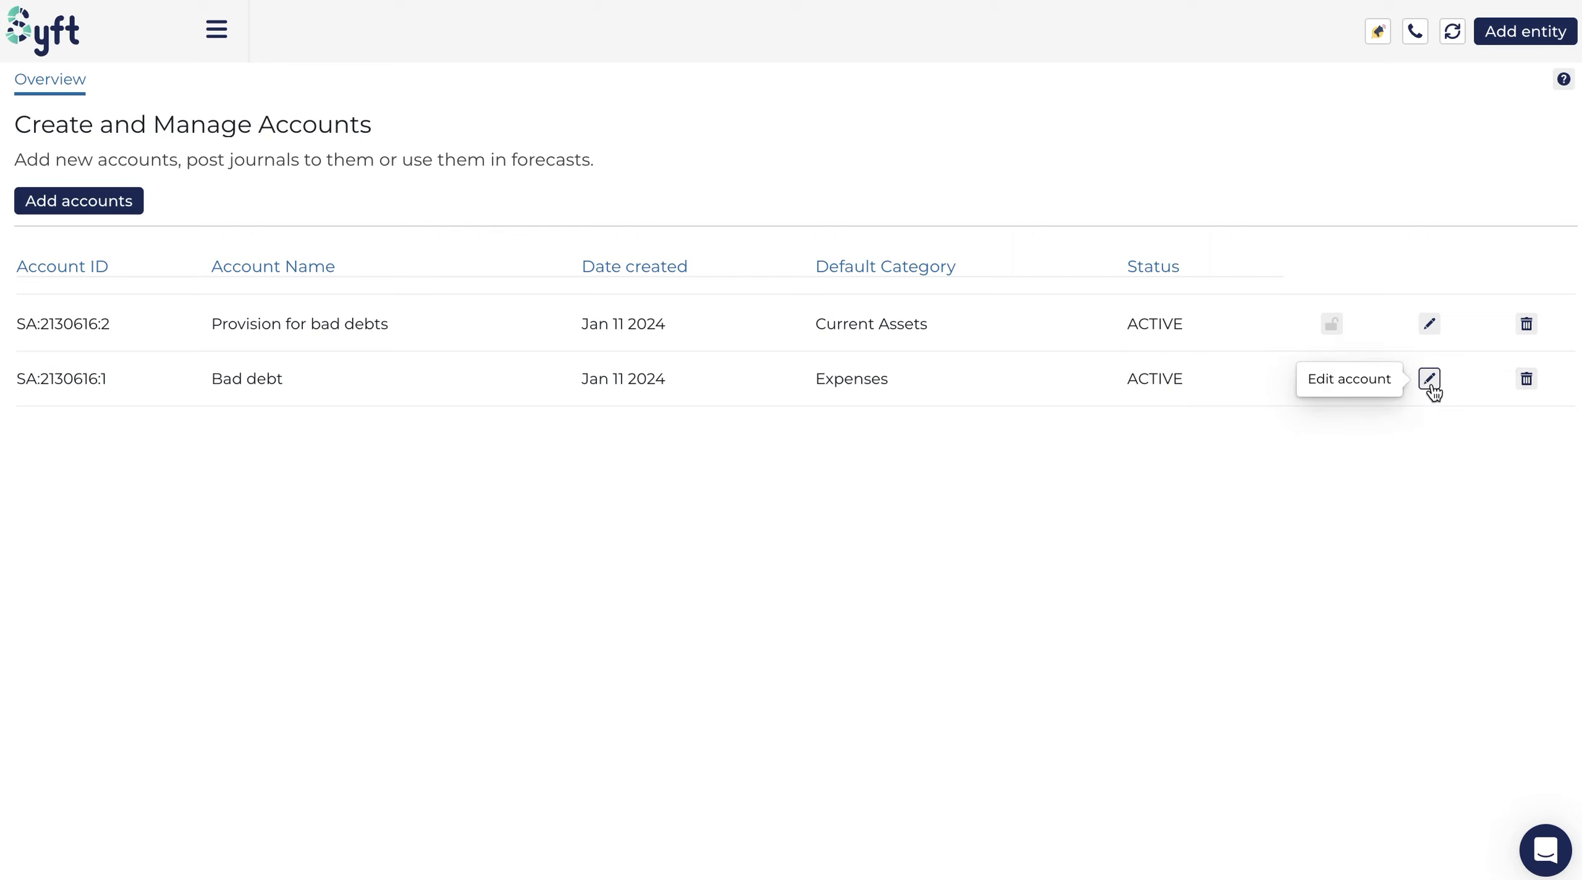
- Open the Bad debt account for editing, keep its currency as USD and save the account
left_click(1430, 379)
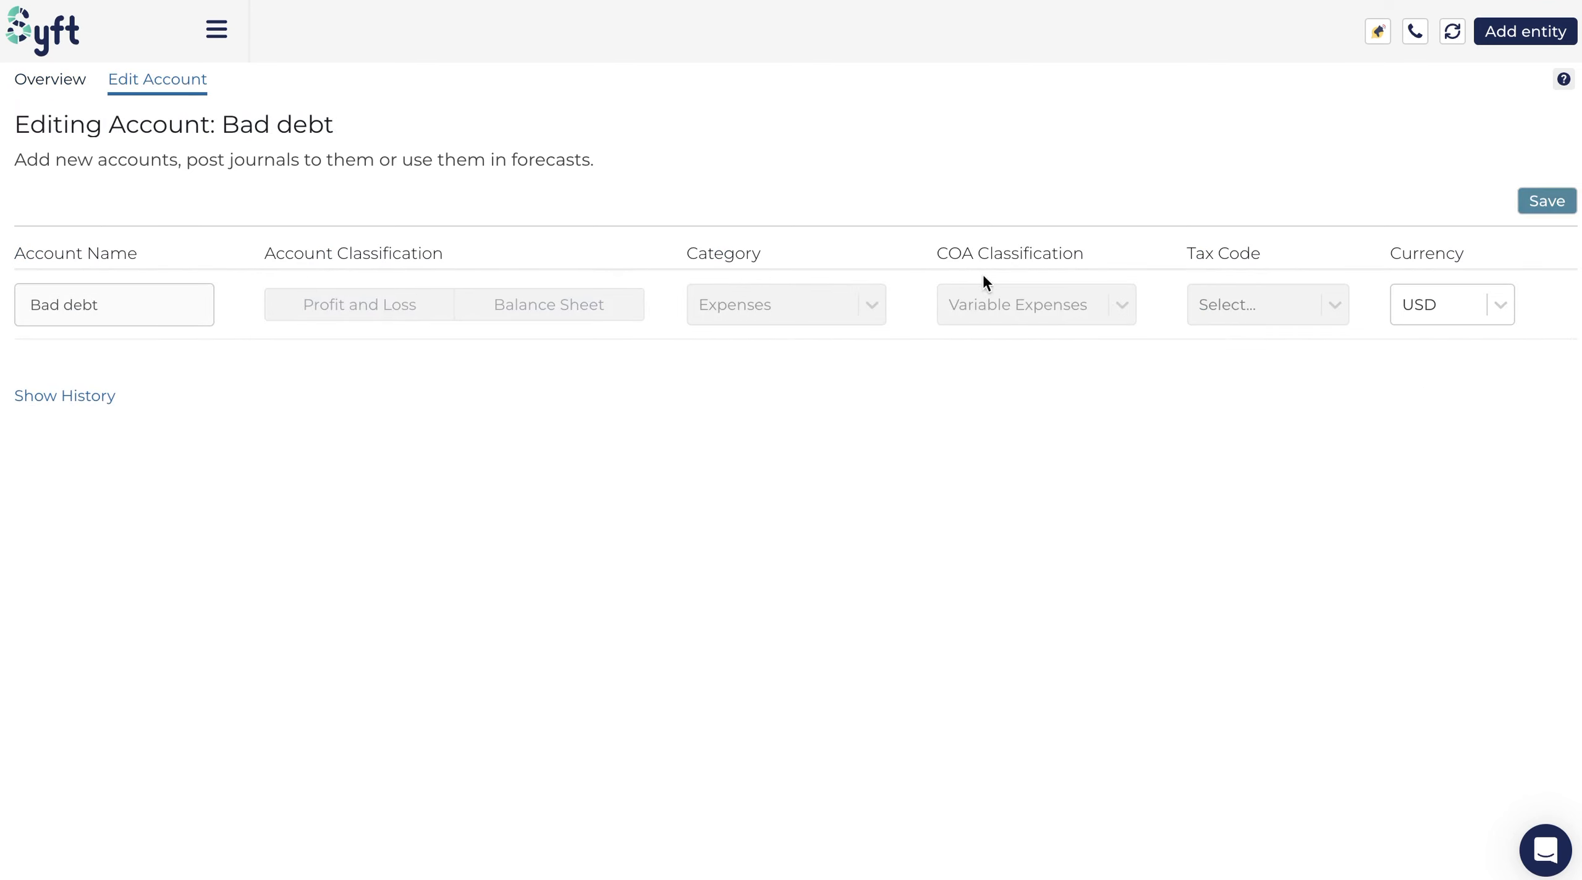
left_click(1468, 303)
left_click(1468, 303)
left_click(1547, 201)
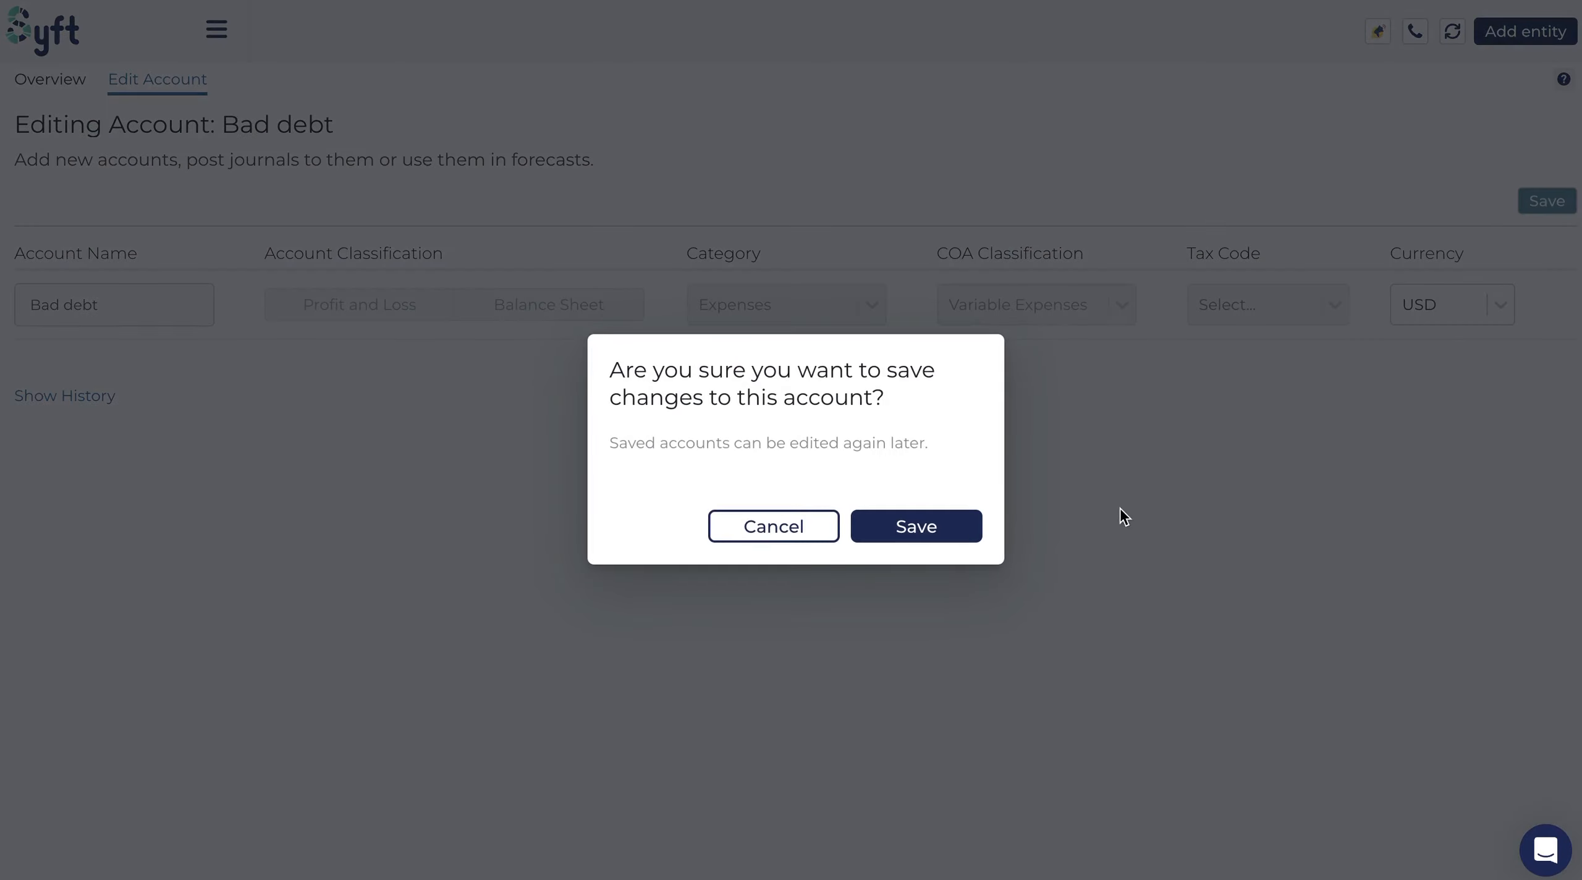
left_click(929, 526)
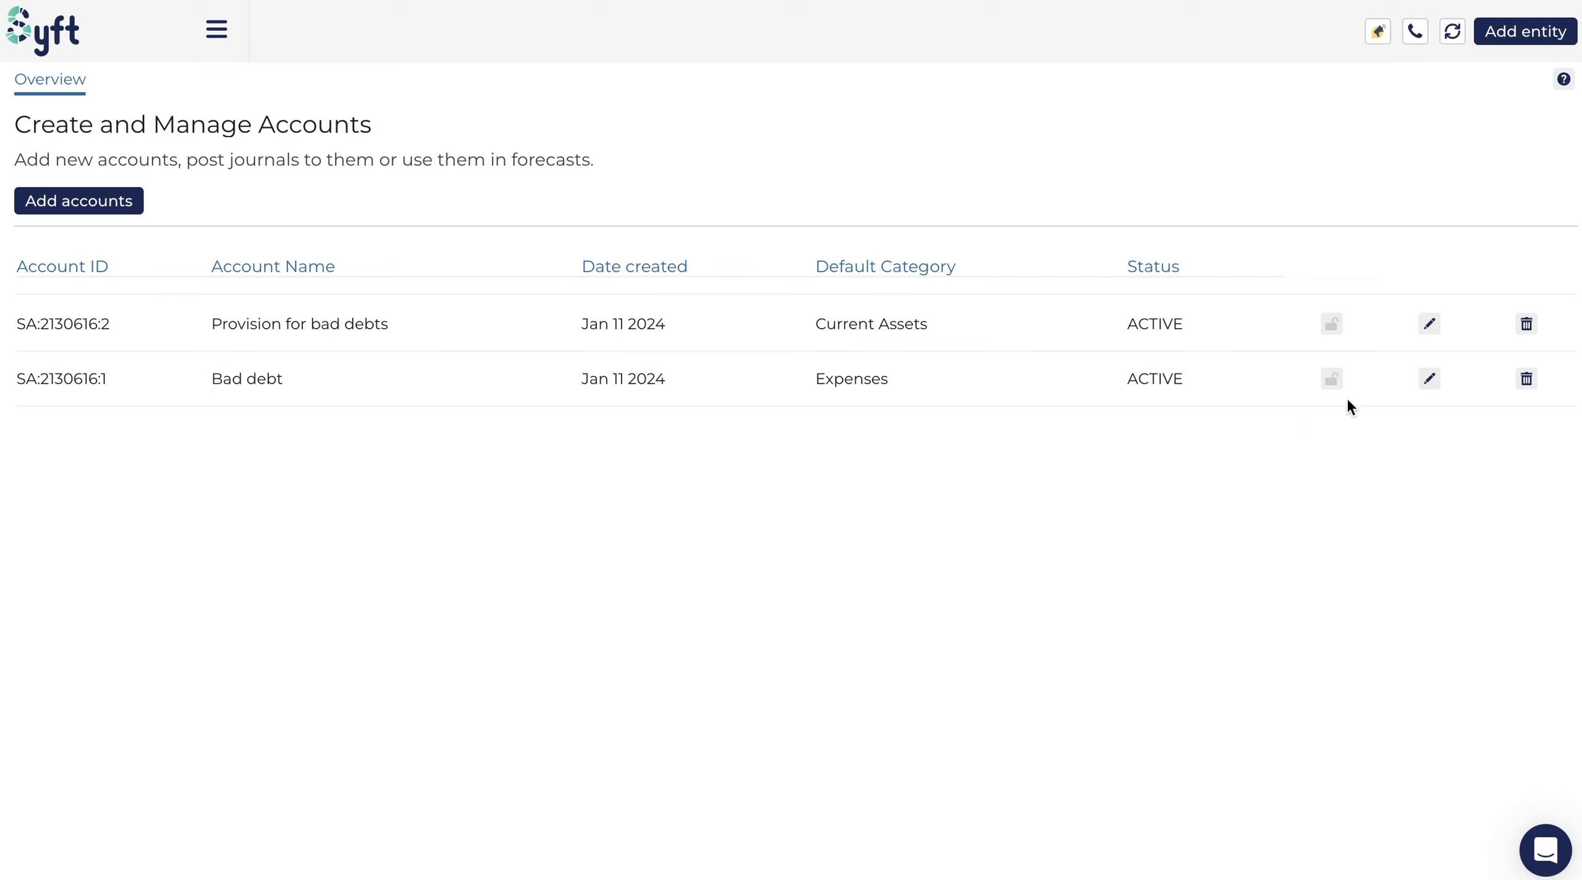
- Start deleting the Bad debt account and cancel the deletion
left_click(1527, 381)
left_click(775, 523)
- Start a new journal from the Journals page and set its date to January 11 2024
mouse_move(59, 550)
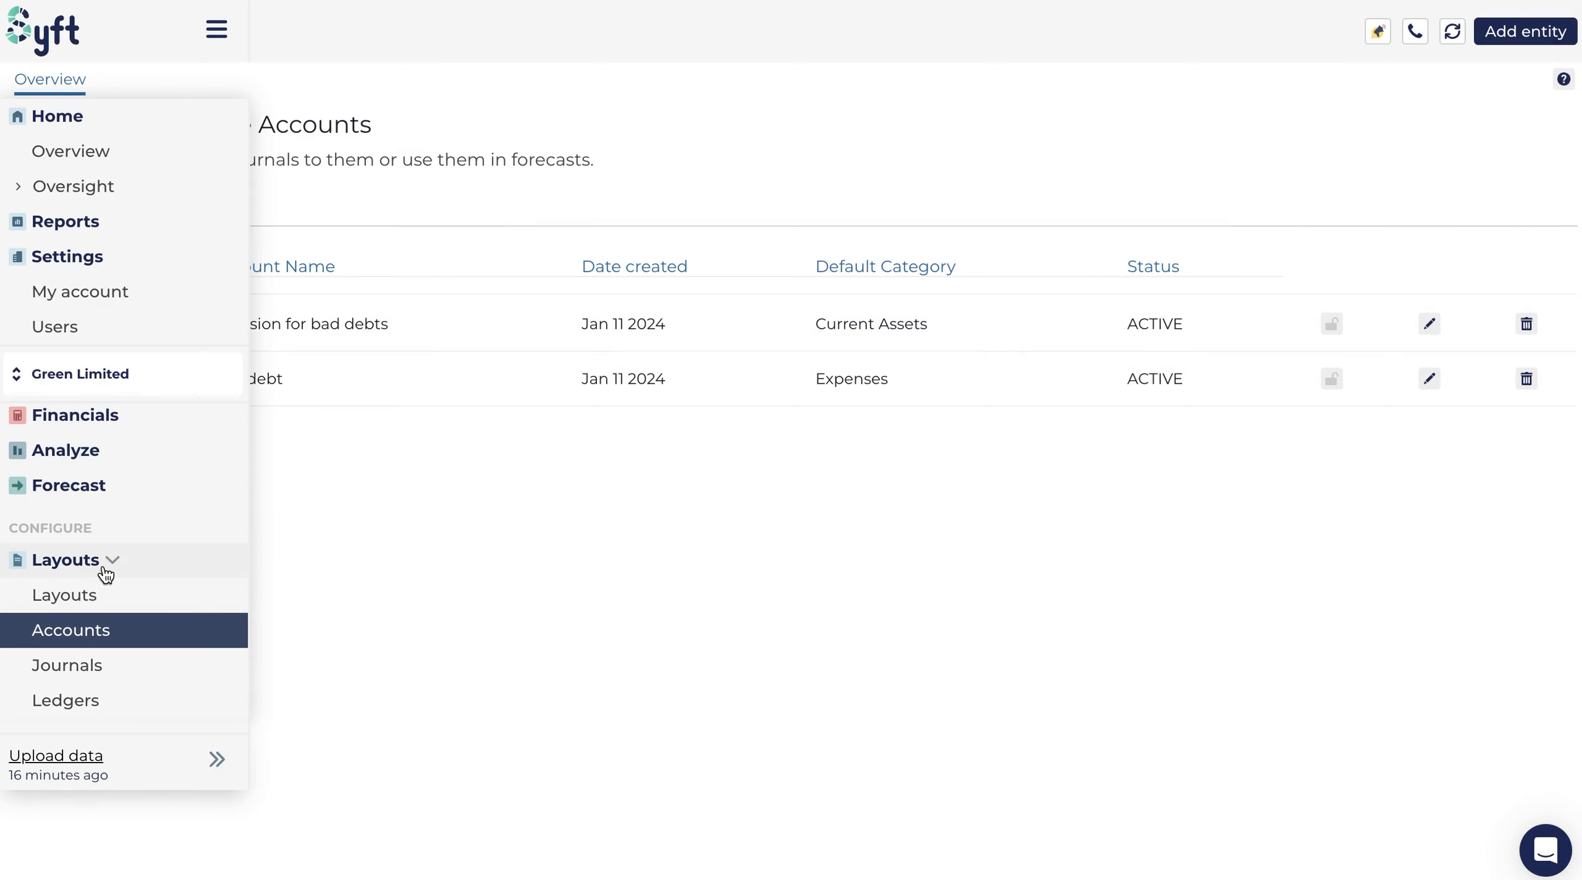
left_click(92, 677)
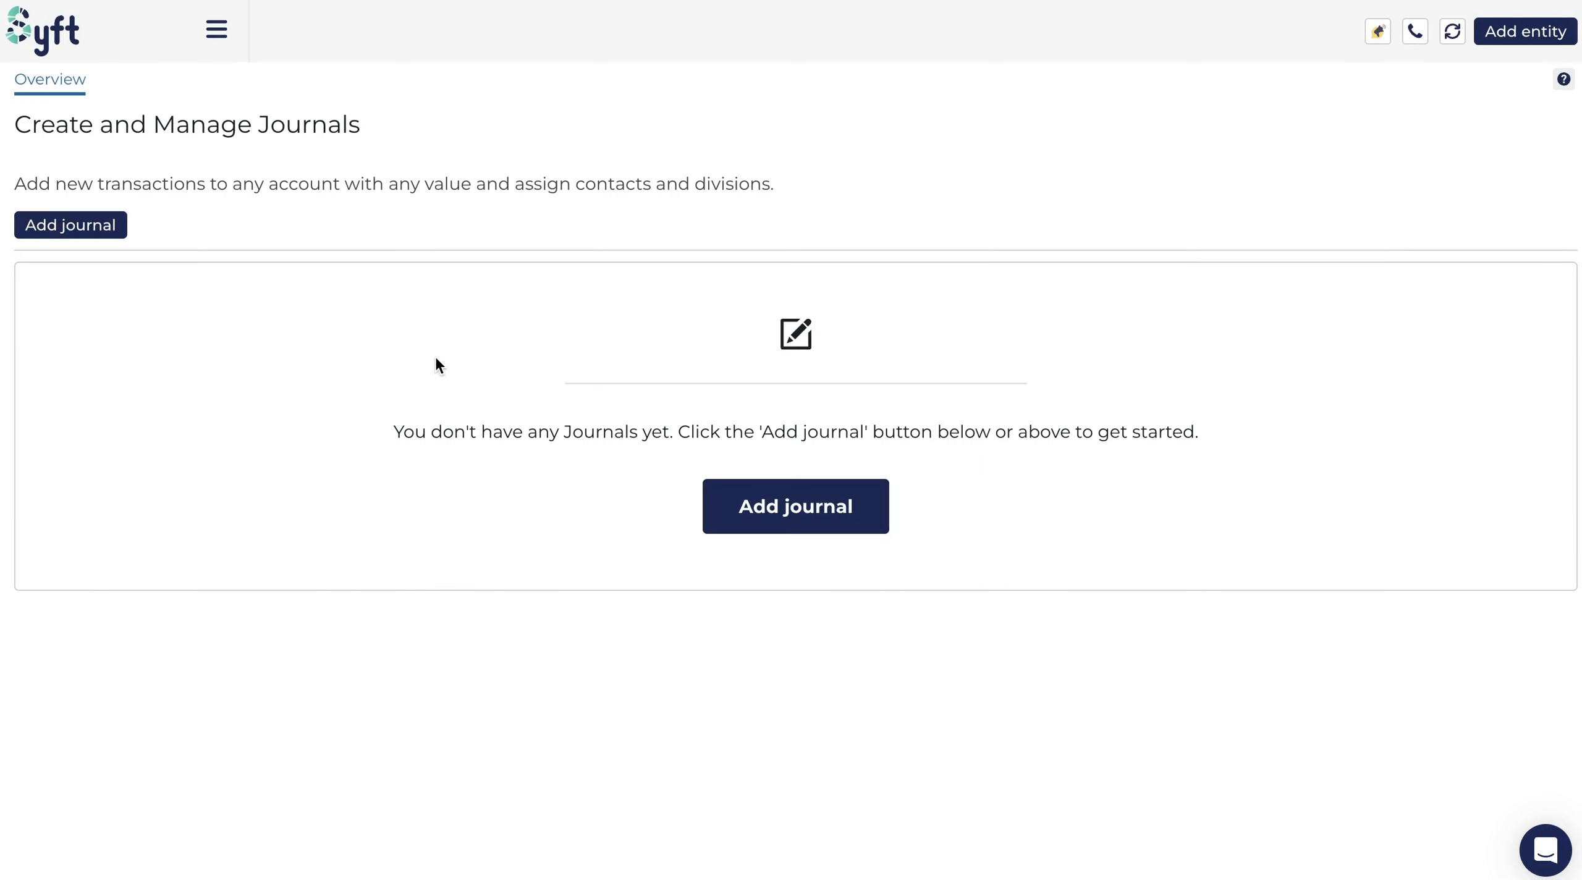
left_click(798, 488)
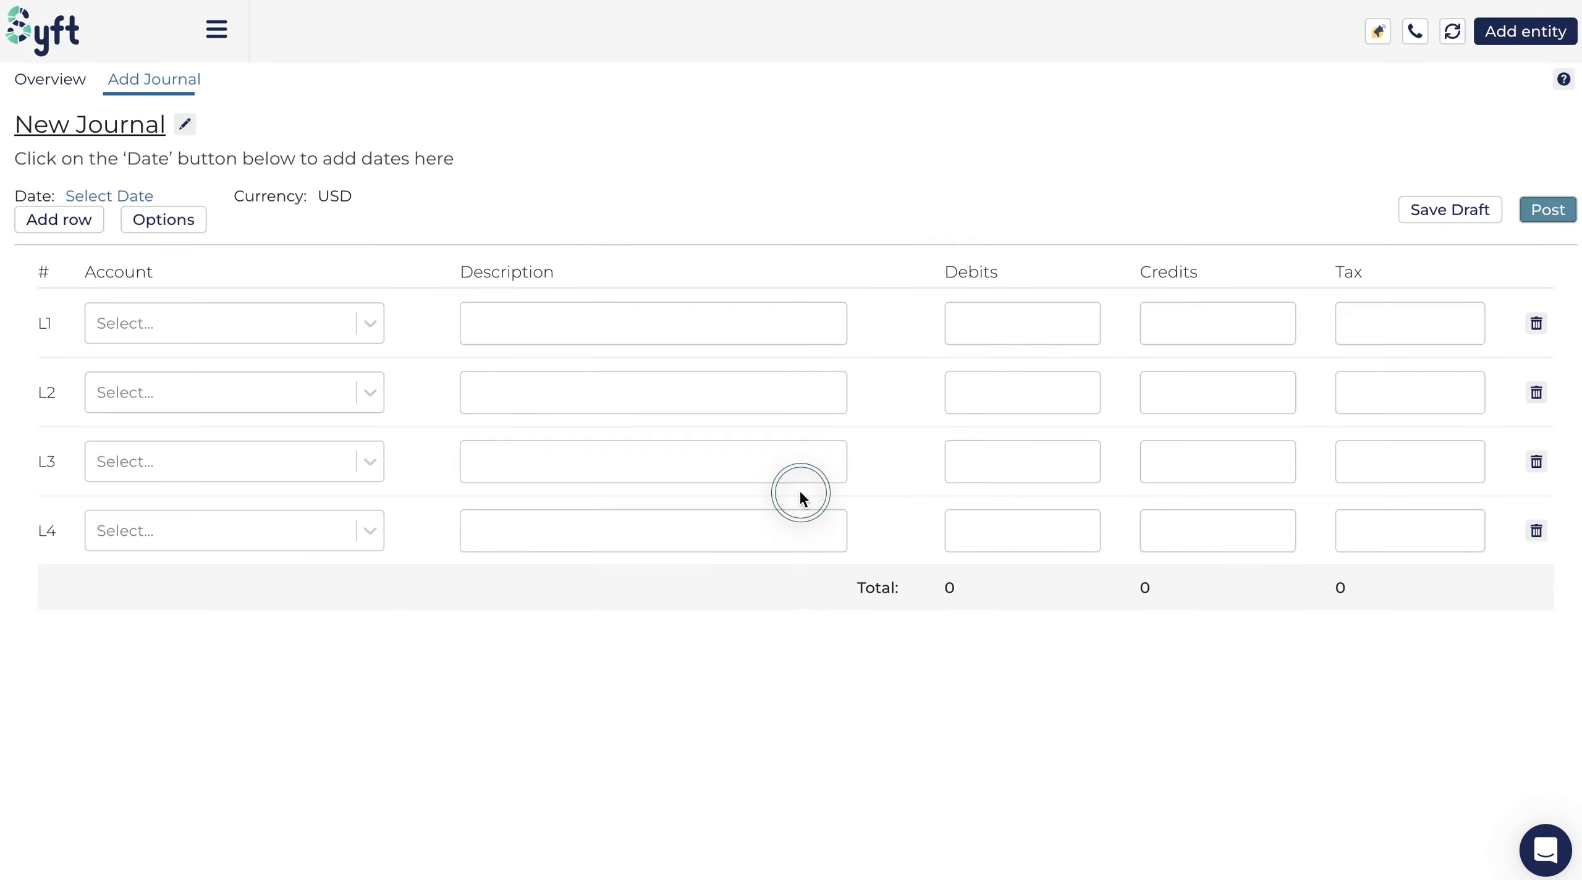
left_click(124, 196)
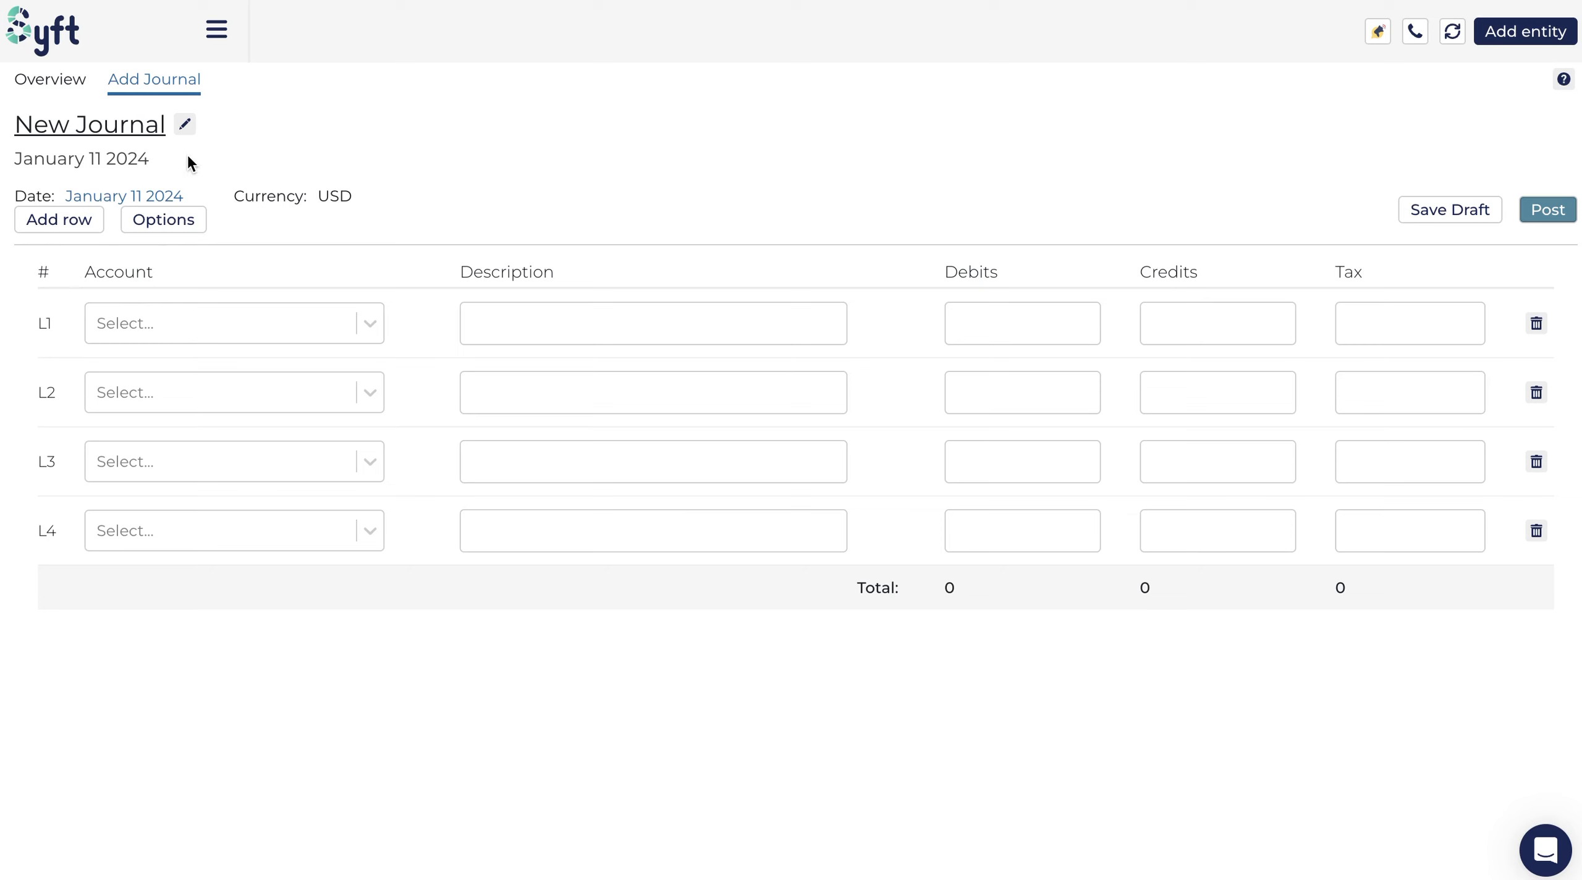
- Assign Bad debt to journal line L1 and Provision for bad debts to line L2
left_click(226, 332)
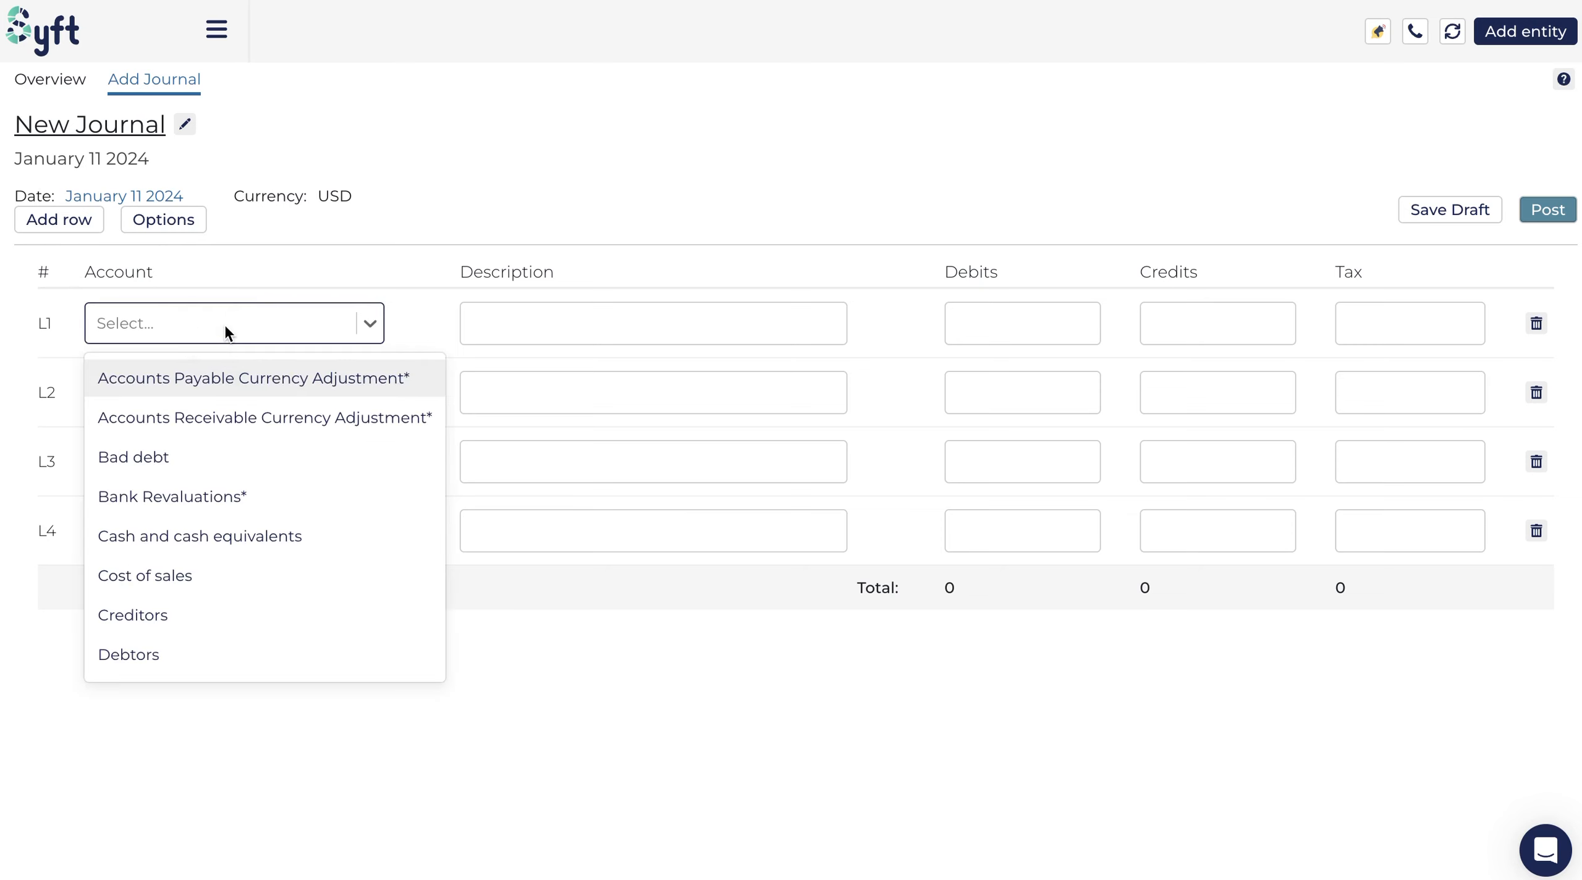
left_click(184, 457)
left_click(189, 395)
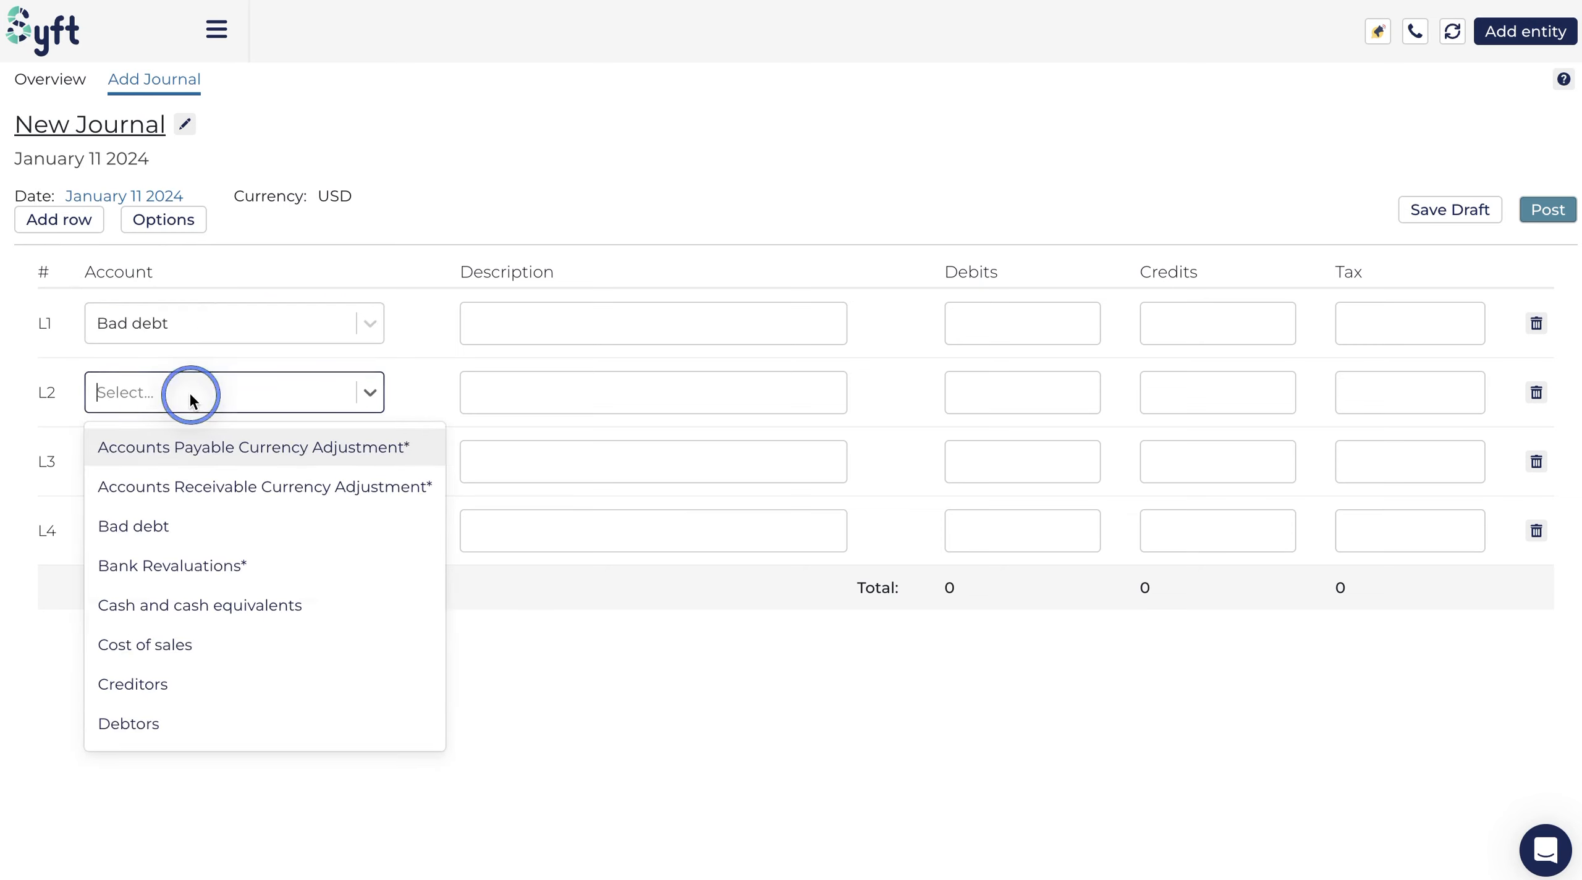
type("prov")
left_click(195, 446)
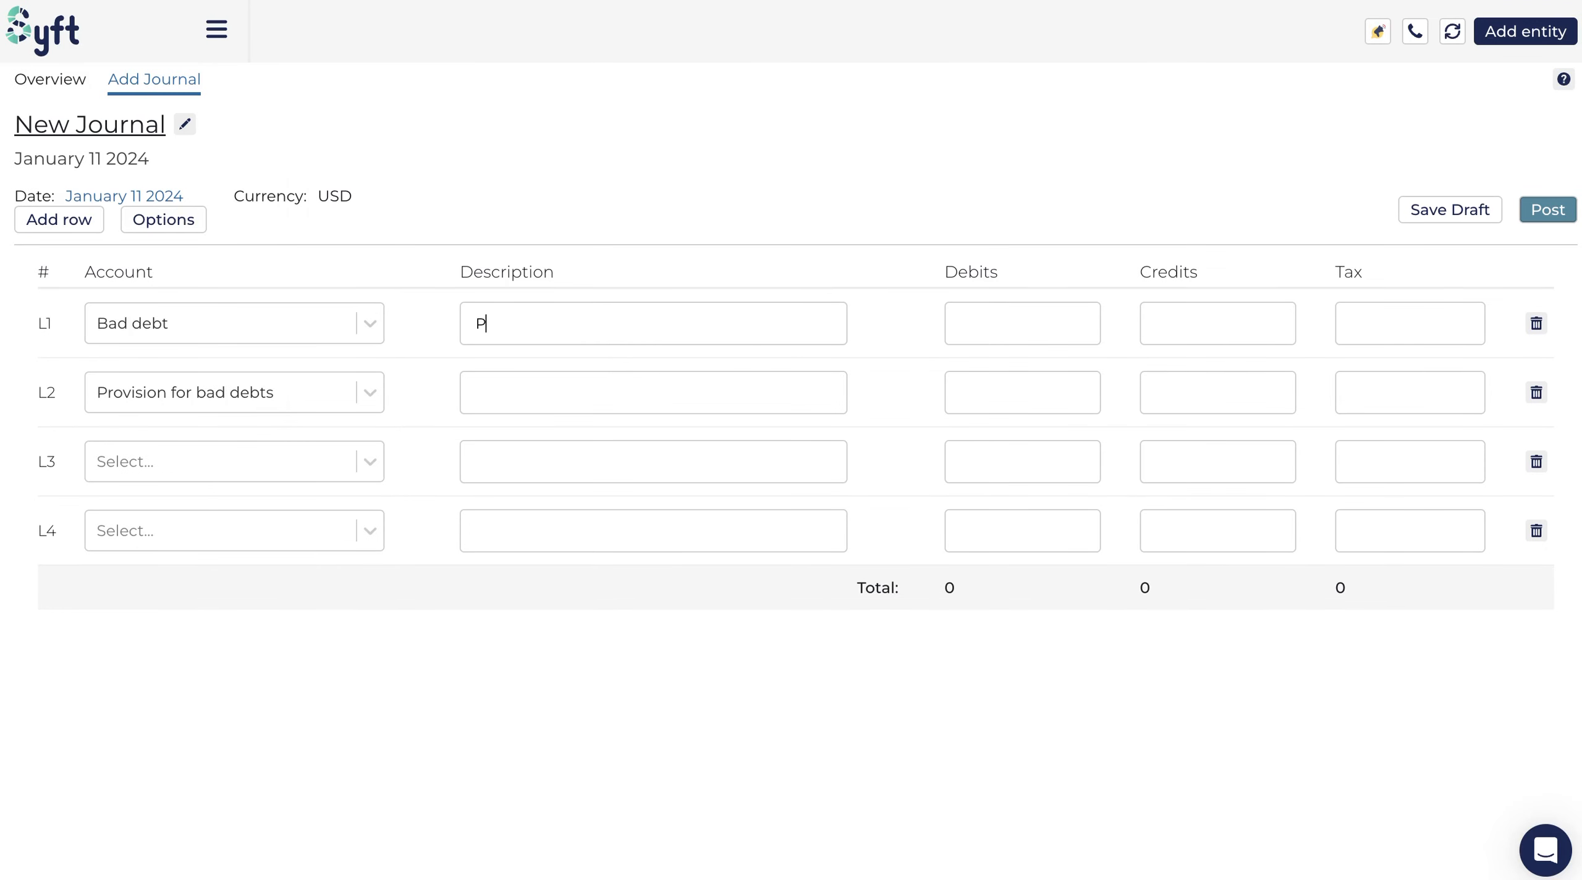
- Describe both journal lines L1 and L2 as "Provision for bad debts"
type("rov")
type("ision for vaad debts")
left_click_drag(696, 321, 475, 333)
key("ctrl+c")
left_click(501, 395)
key("ctrl+v")
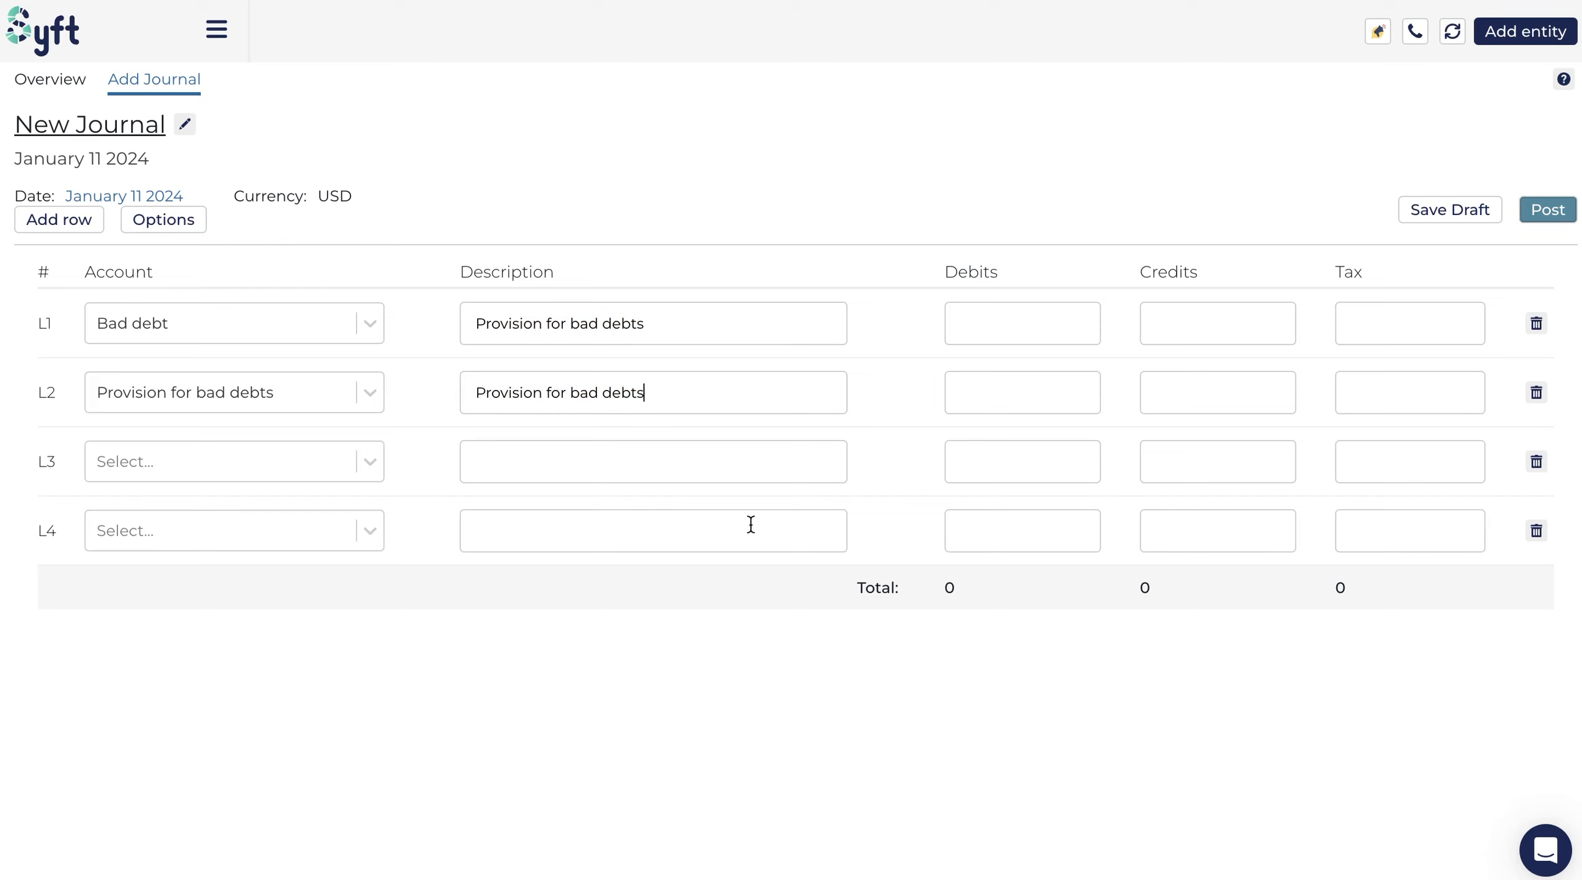
- Enter a debit of 1000 for Bad debt and a credit of 1000 for Provision for bad debts, and post the journal
left_click(1003, 322)
type("1000")
left_click(1196, 395)
type("1000")
left_click(1549, 210)
left_click(929, 523)
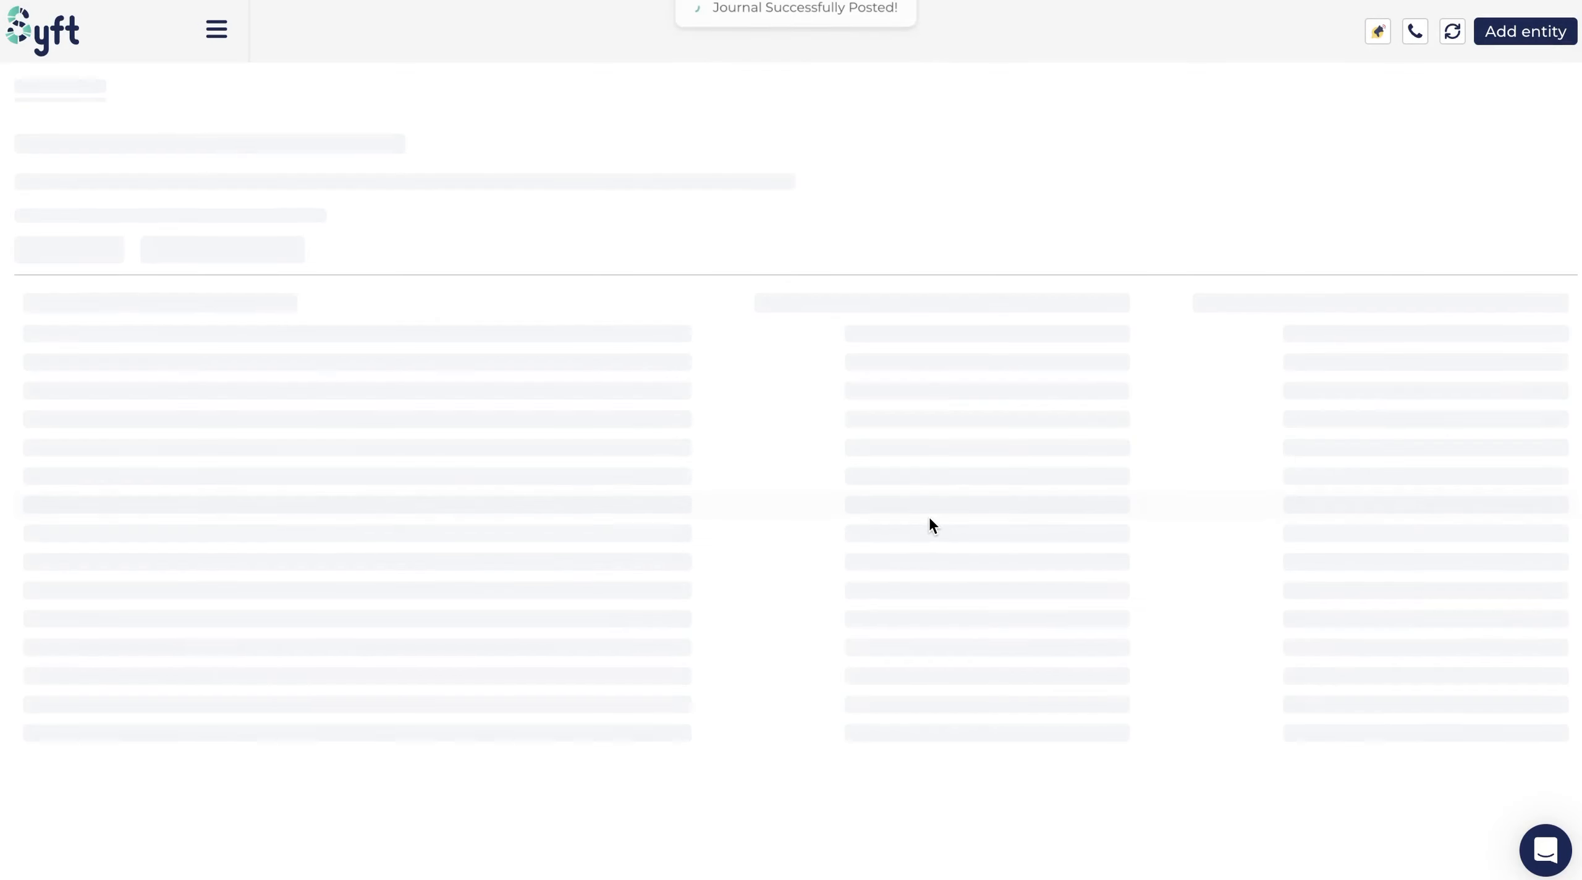